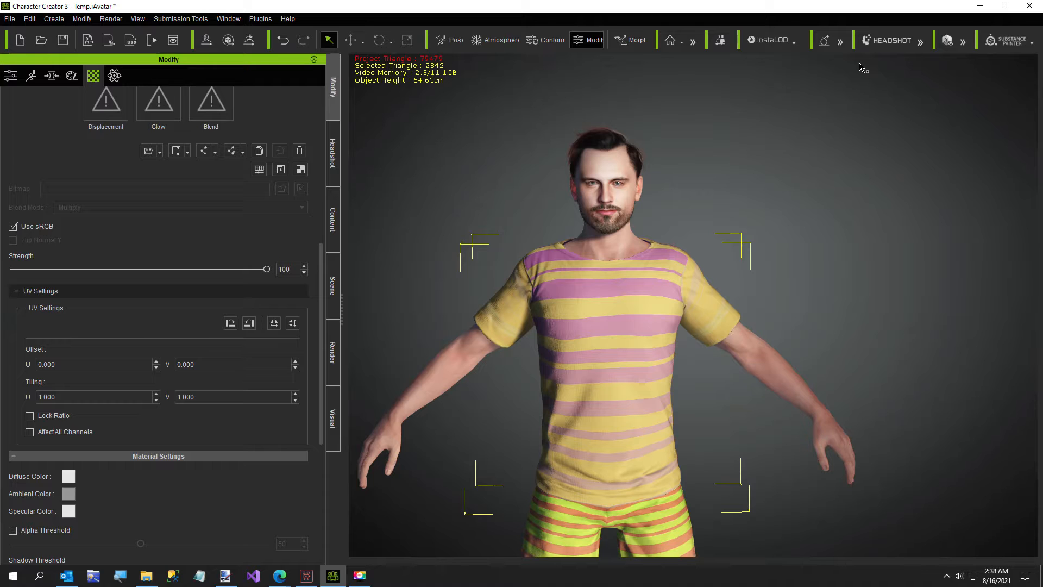
- Check the ShirtMaker output folder in File Explorer, and minimize it and Character Creator to reach the desktop
click(145, 580)
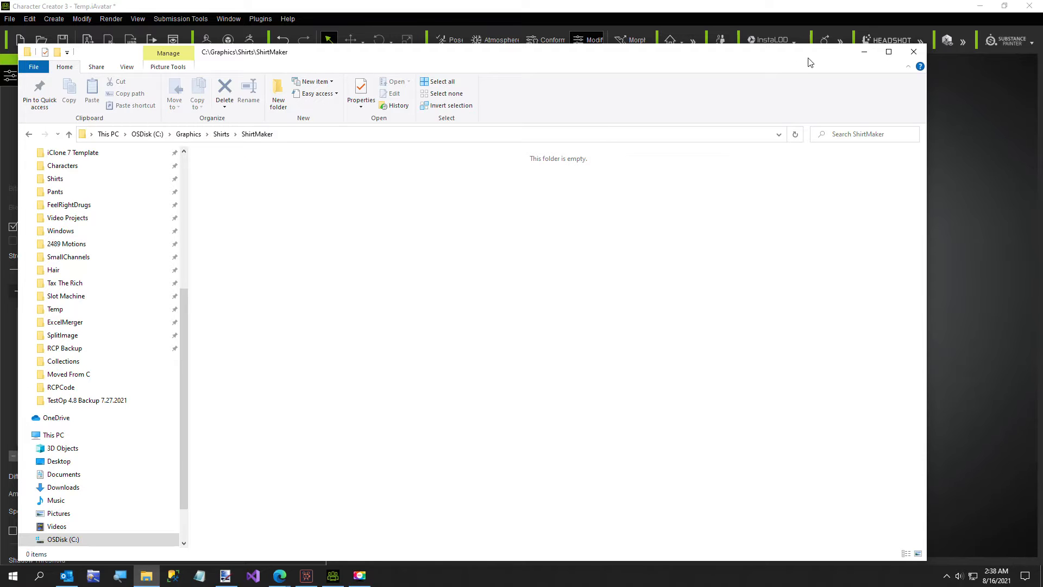
click(865, 51)
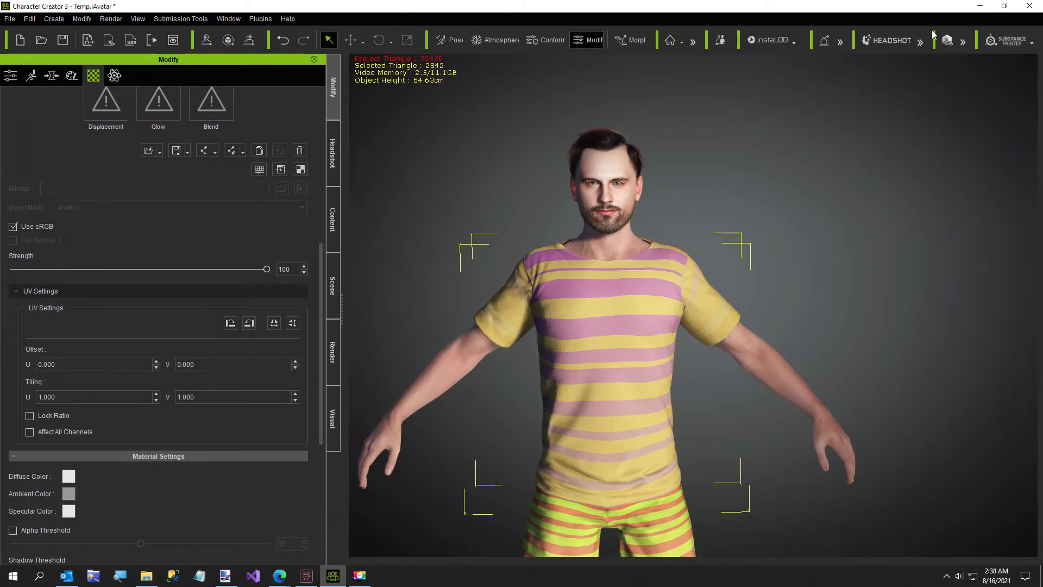
click(978, 10)
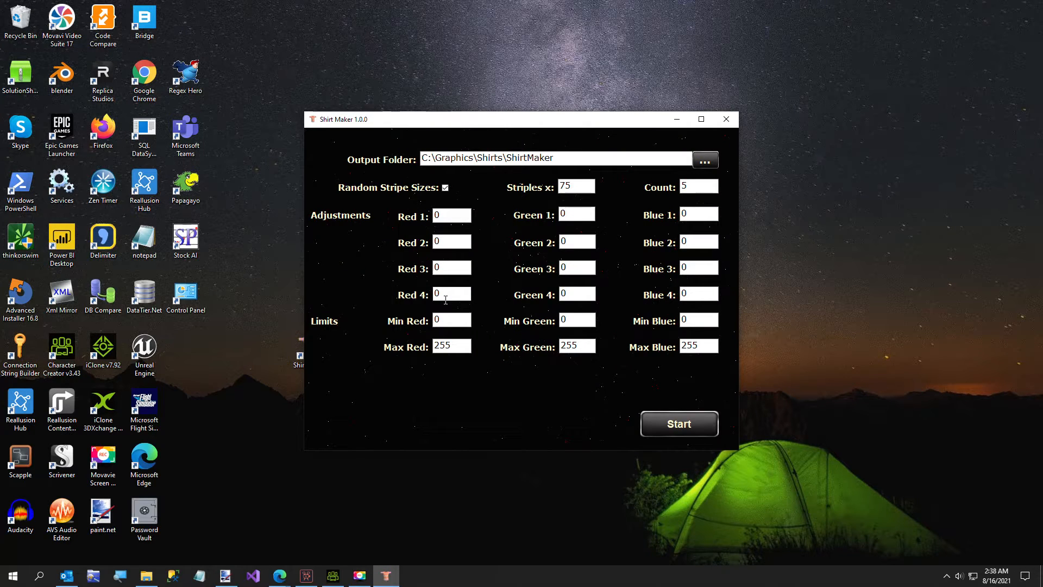
- In Shirt Maker, set the stripes multiplier to 25 and the count to 10, and generate the striped shirt images
double_click(565, 186)
text(25)
double_click(694, 189)
text(10)
click(671, 426)
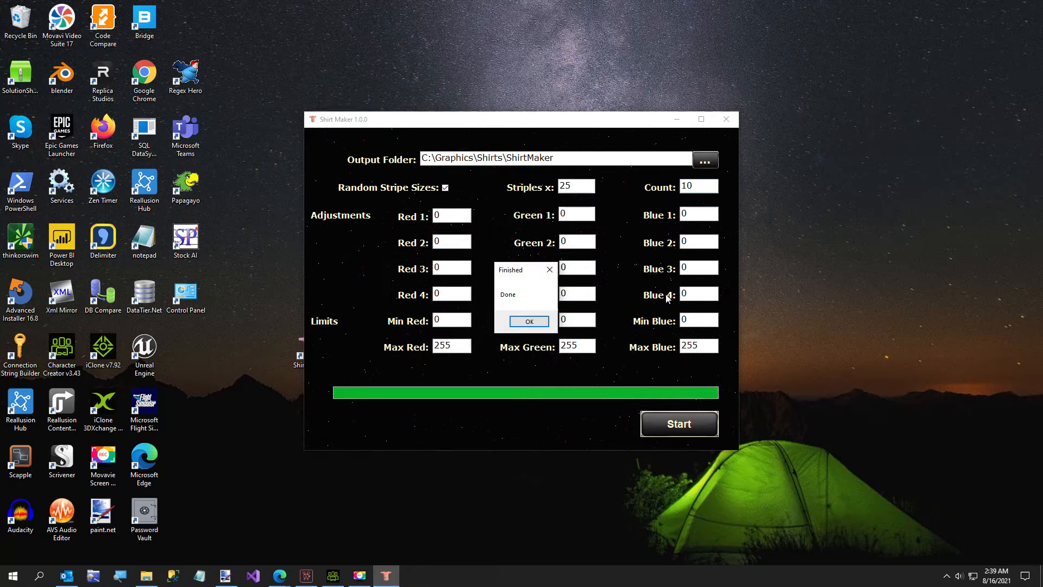
click(515, 323)
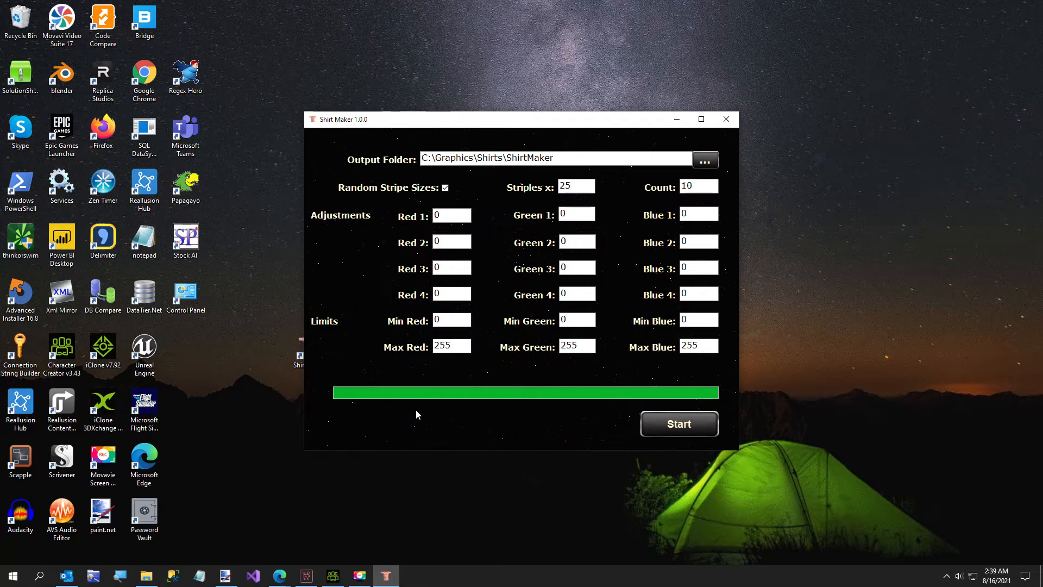
- View the generated striped images in the ShirtMaker folder and switch back to Character Creator
click(146, 575)
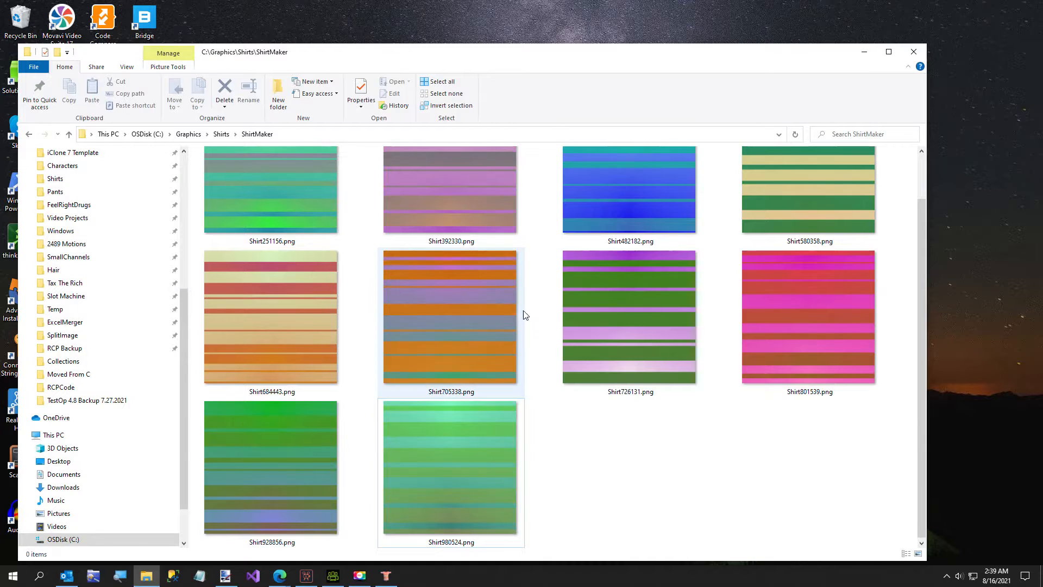
scroll(420, 310, up, 1)
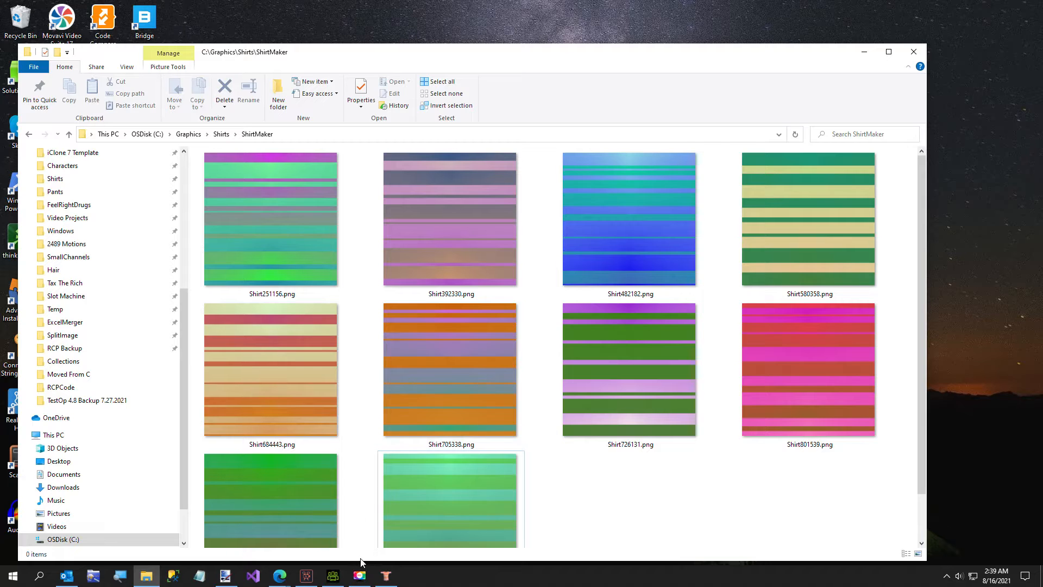
click(336, 573)
- Load Shirt251156.png as the T-shirt's diffuse texture
scroll(570, 411, down, 1)
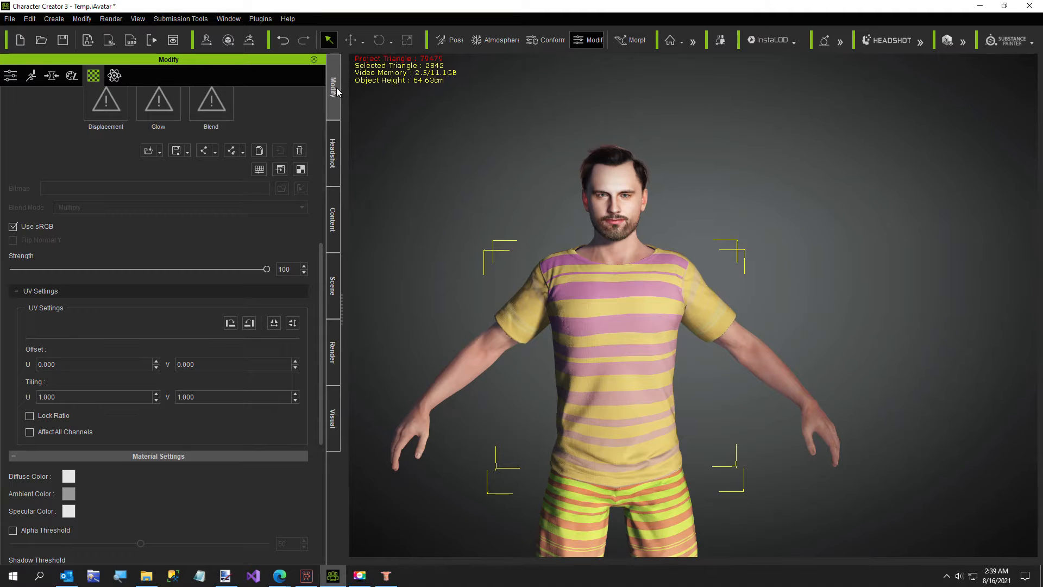
scroll(174, 193, up, 4)
double_click(93, 235)
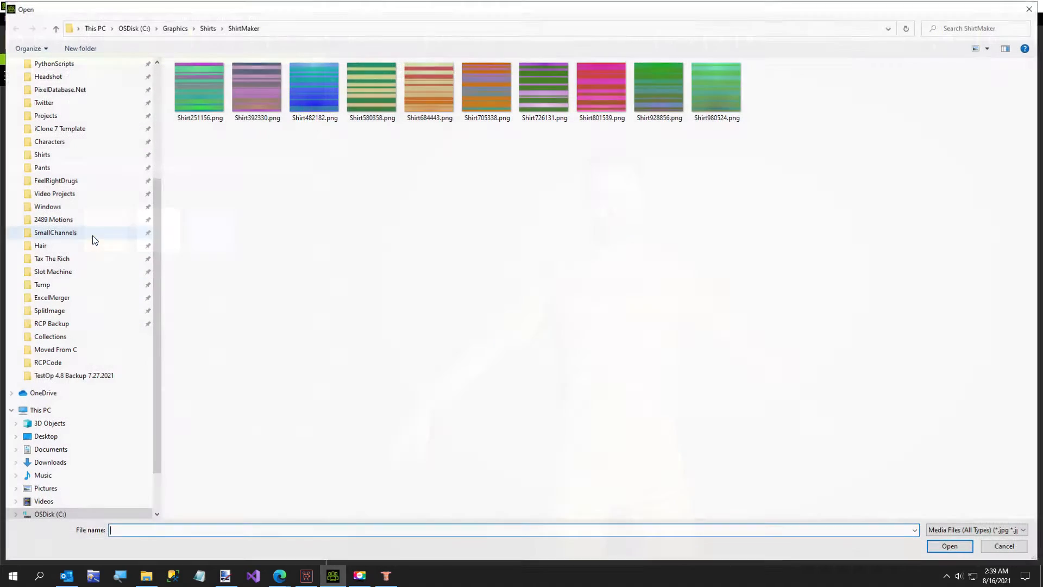
double_click(200, 88)
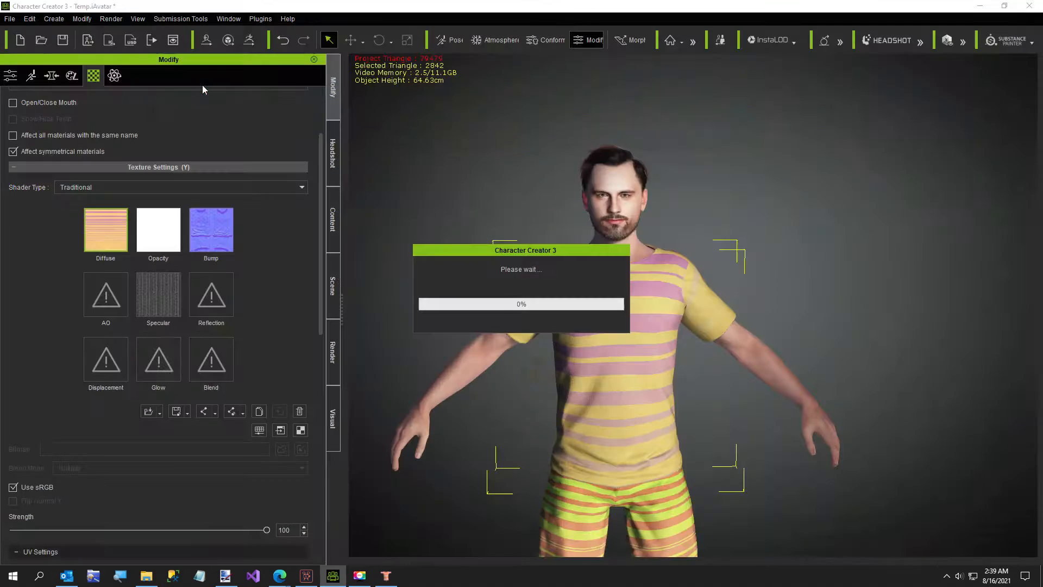
- Load Shirt251156.png as the diffuse texture of the shorts and bring the full outfit into view
click(575, 517)
double_click(102, 236)
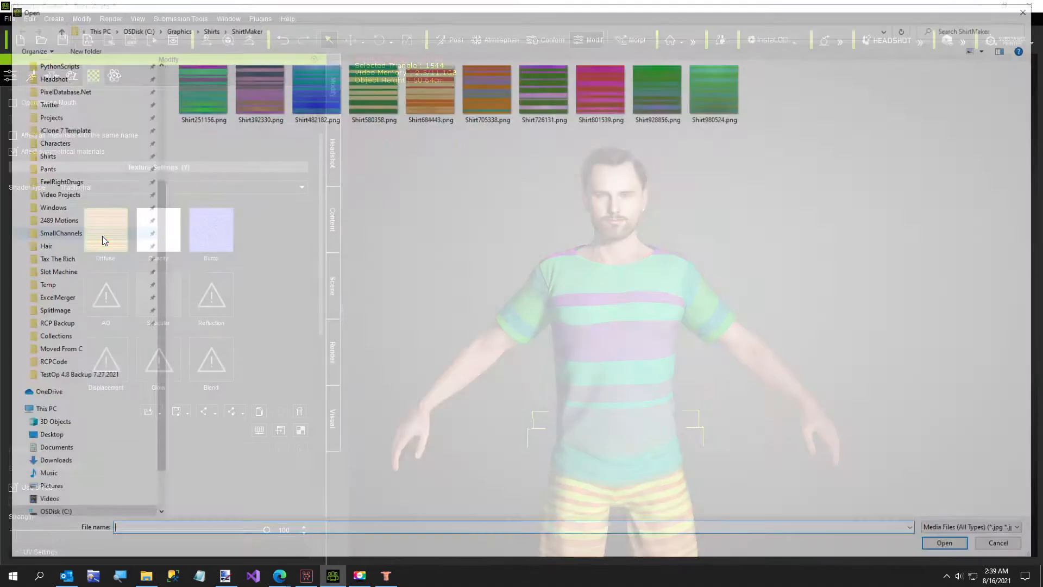
double_click(197, 93)
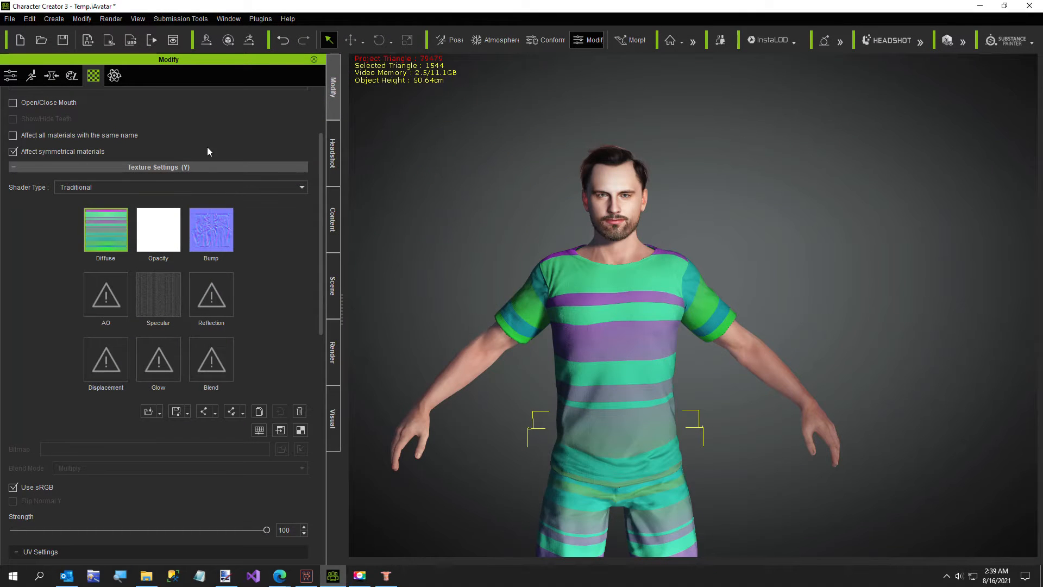
scroll(466, 212, down, 1)
alt+drag(508, 250, 463, 187)
alt+right_drag(475, 252, 456, 278)
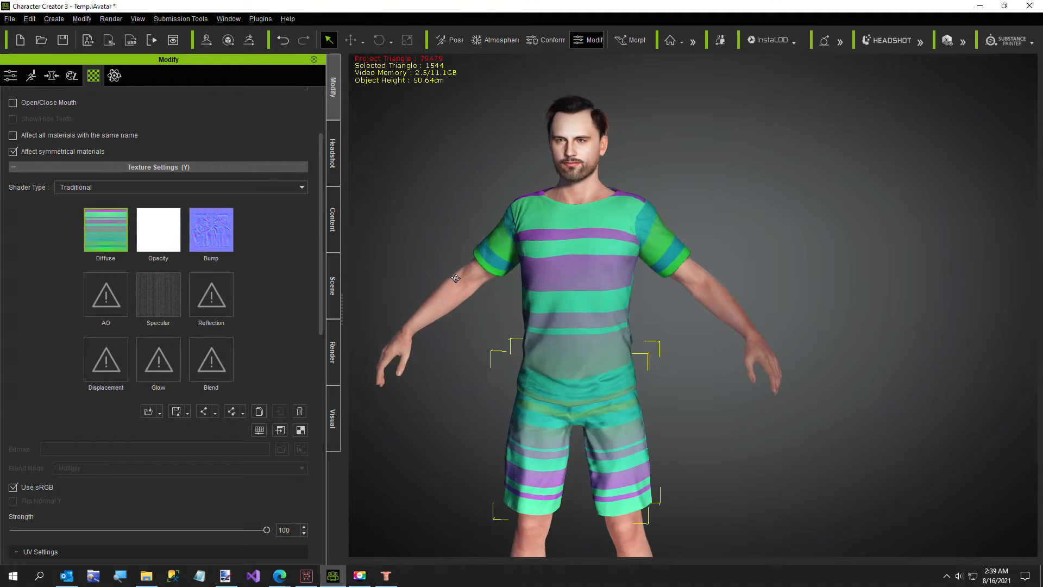
- Load Shirt392330.png as the diffuse texture of both the T-shirt and the shorts
click(586, 295)
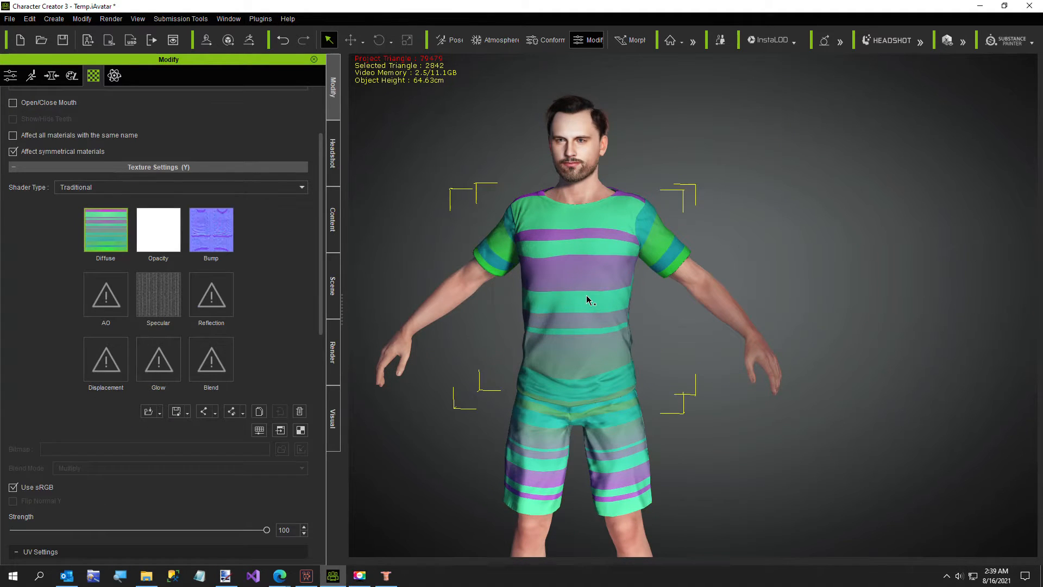
double_click(99, 237)
double_click(250, 77)
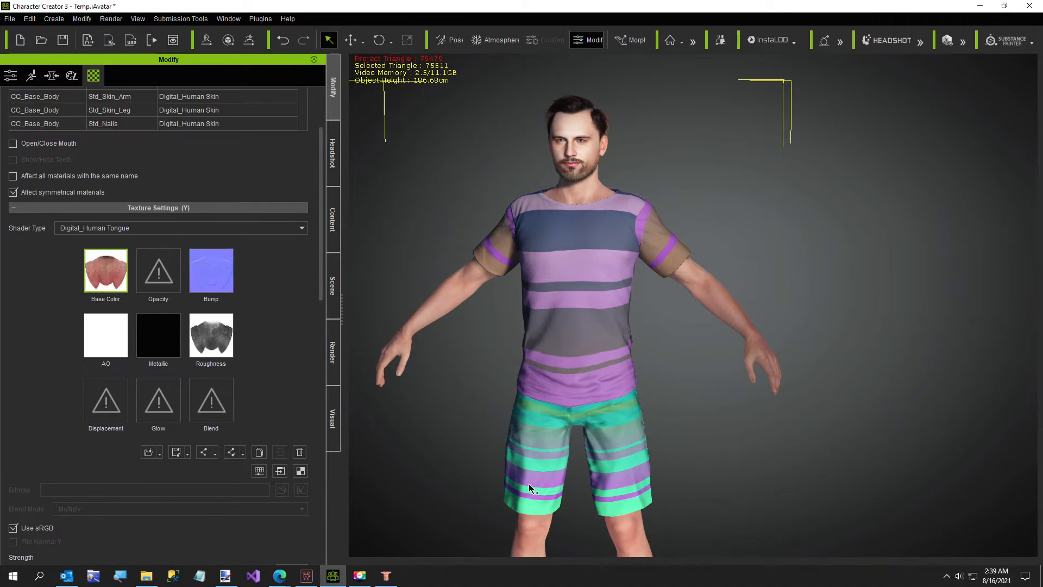
double_click(97, 233)
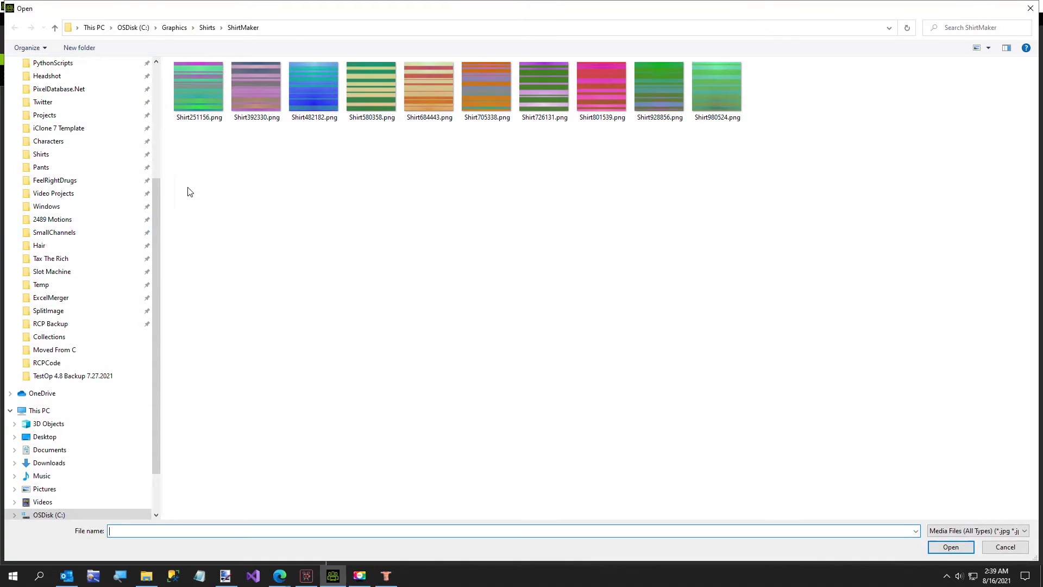
double_click(251, 93)
- Load Shirt482182.png as the diffuse texture of the shorts and the T-shirt
right_drag(629, 388, 611, 409)
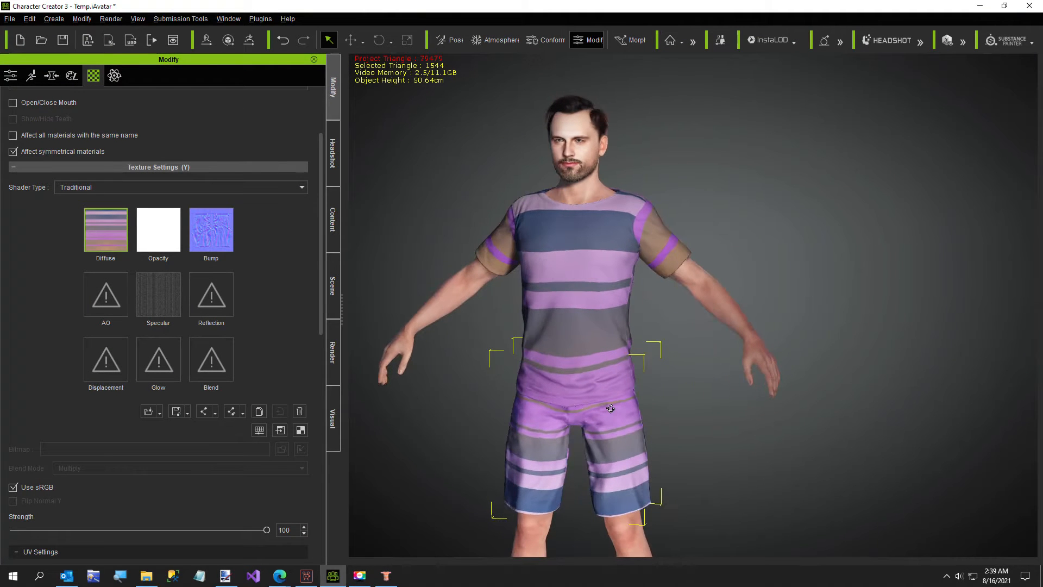
right_drag(580, 330, 485, 373)
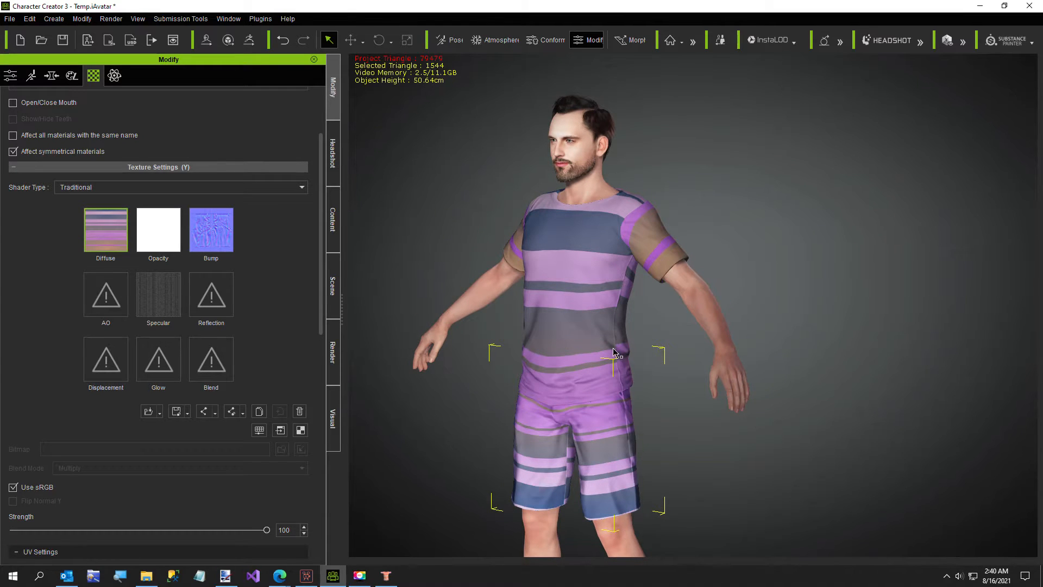
right_drag(654, 366, 697, 377)
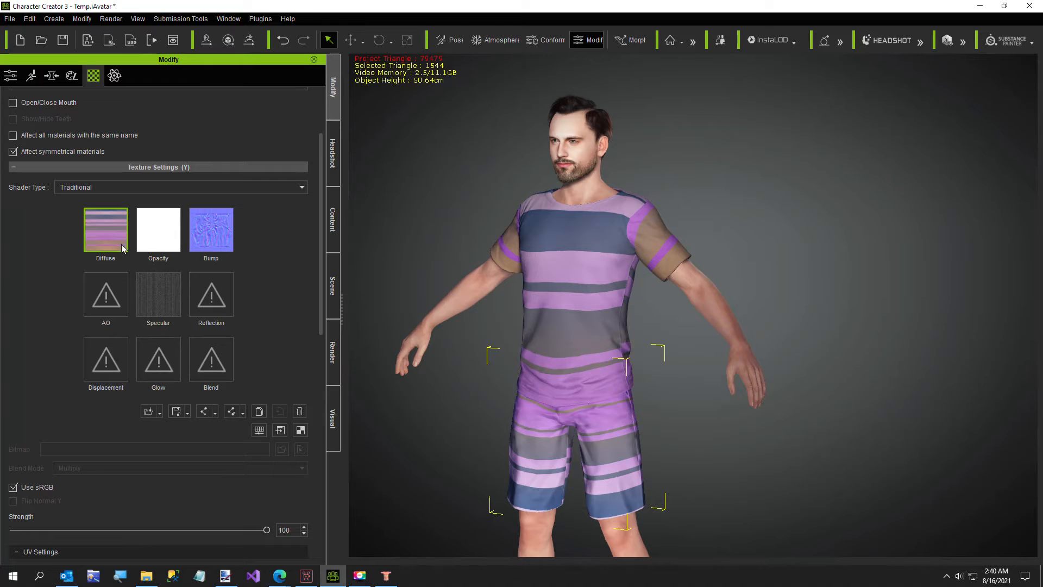
click(100, 230)
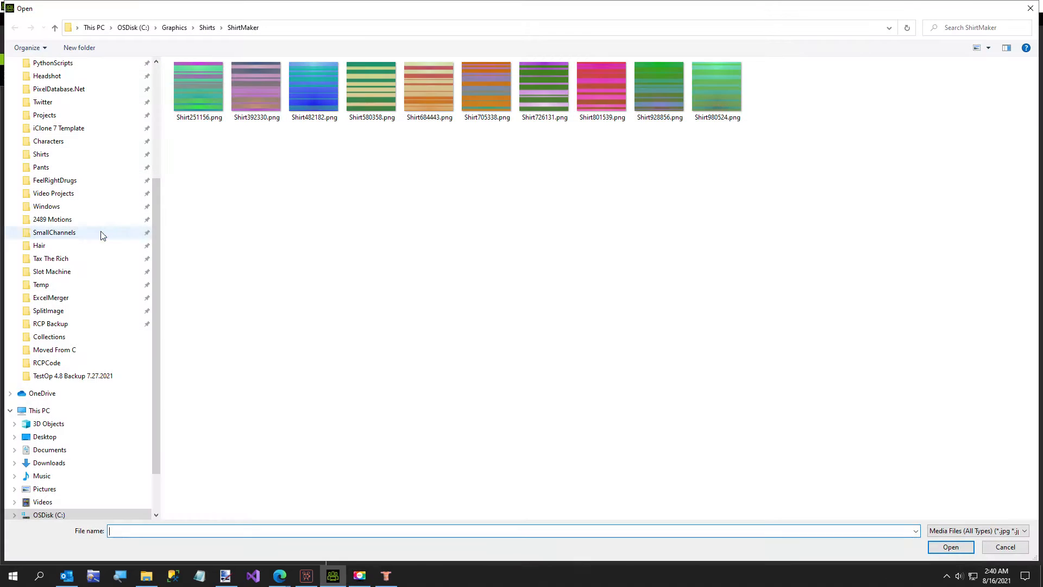
double_click(319, 89)
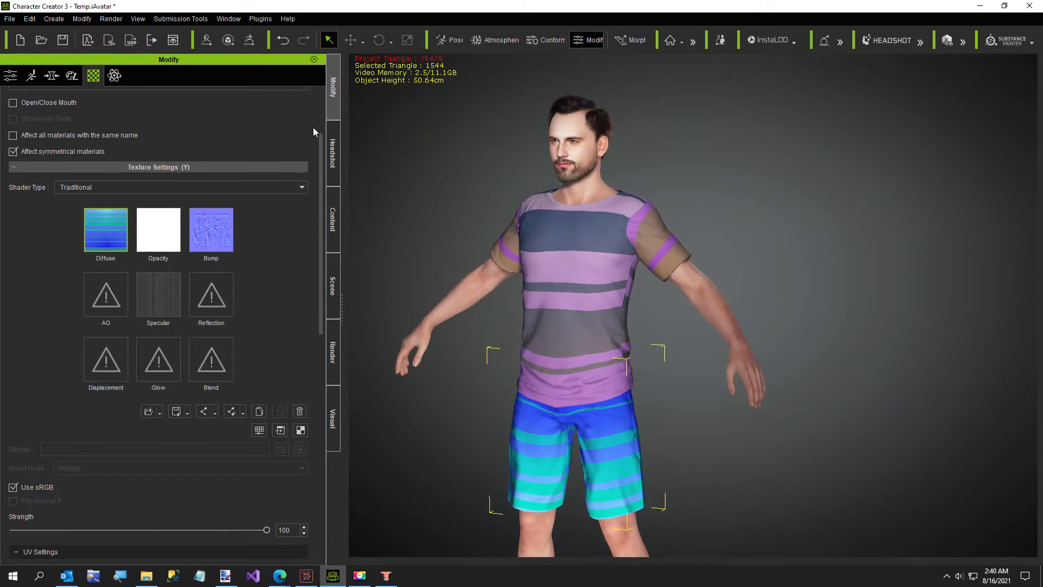
click(583, 292)
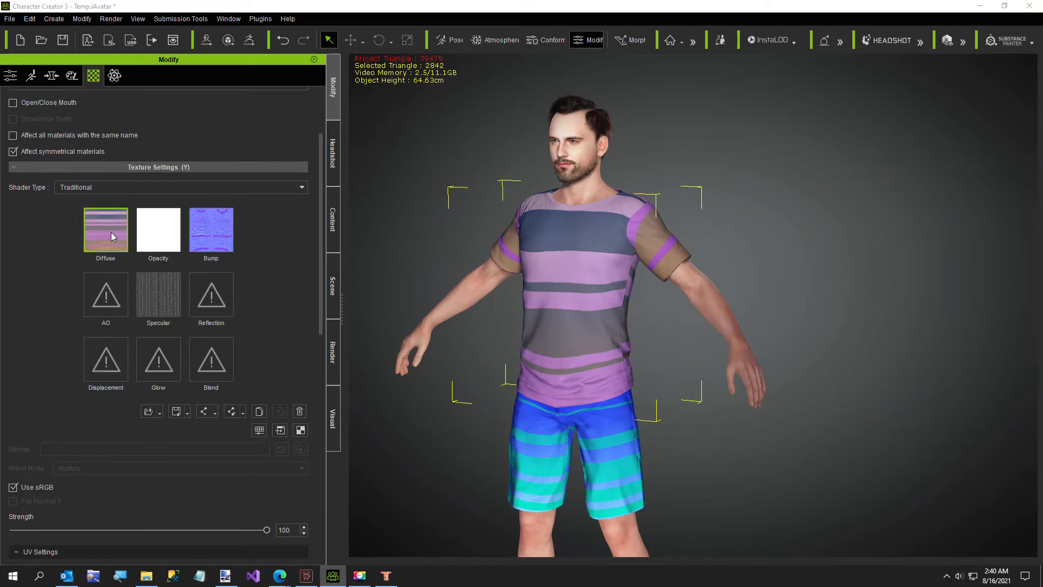
click(111, 233)
double_click(302, 94)
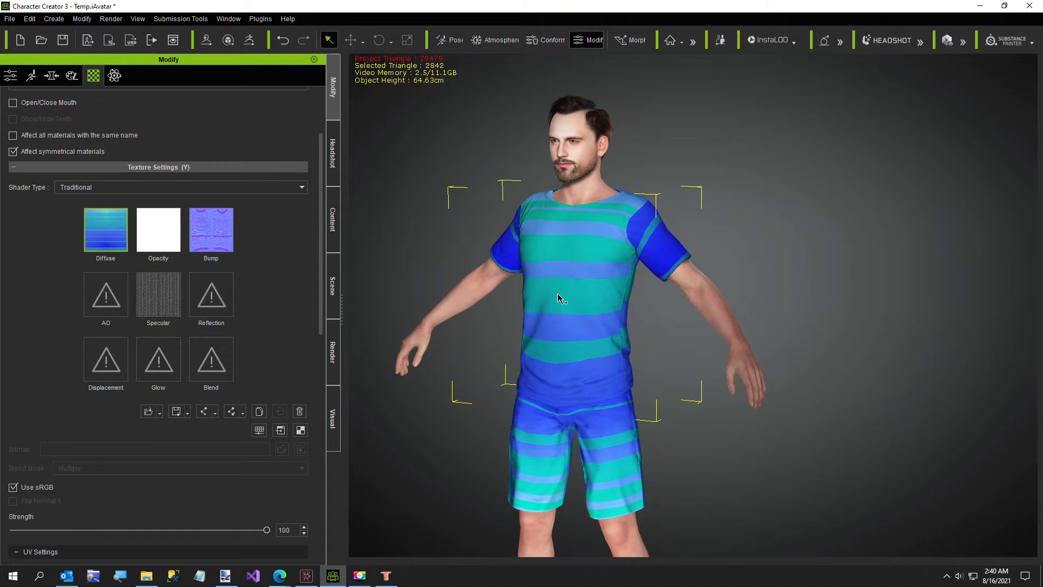
- Load the green and cream stripes of Shirt580358.png as the diffuse texture of the T-shirt and the shorts
click(106, 228)
double_click(383, 106)
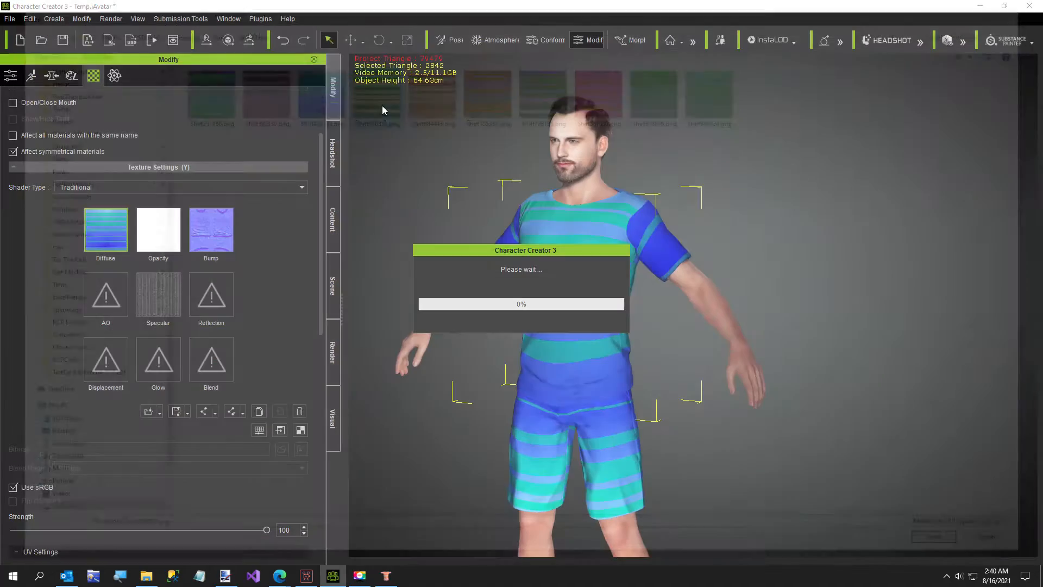
click(536, 478)
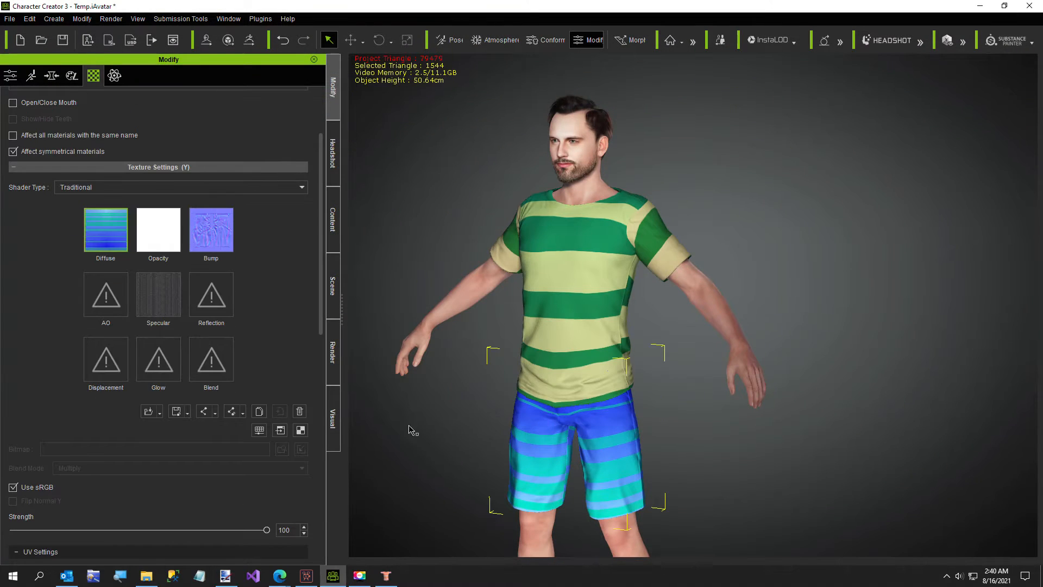
click(109, 236)
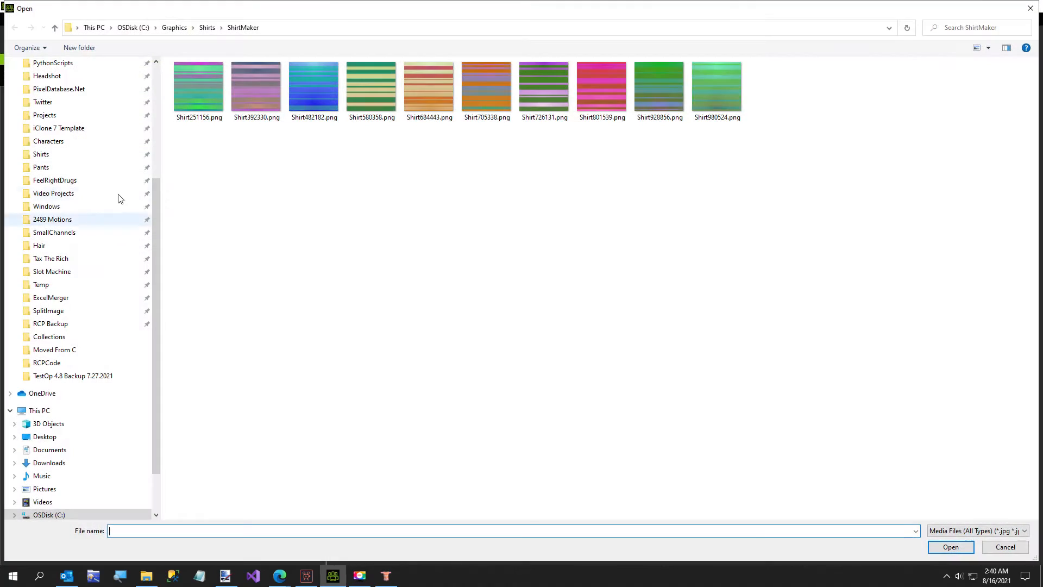
double_click(360, 96)
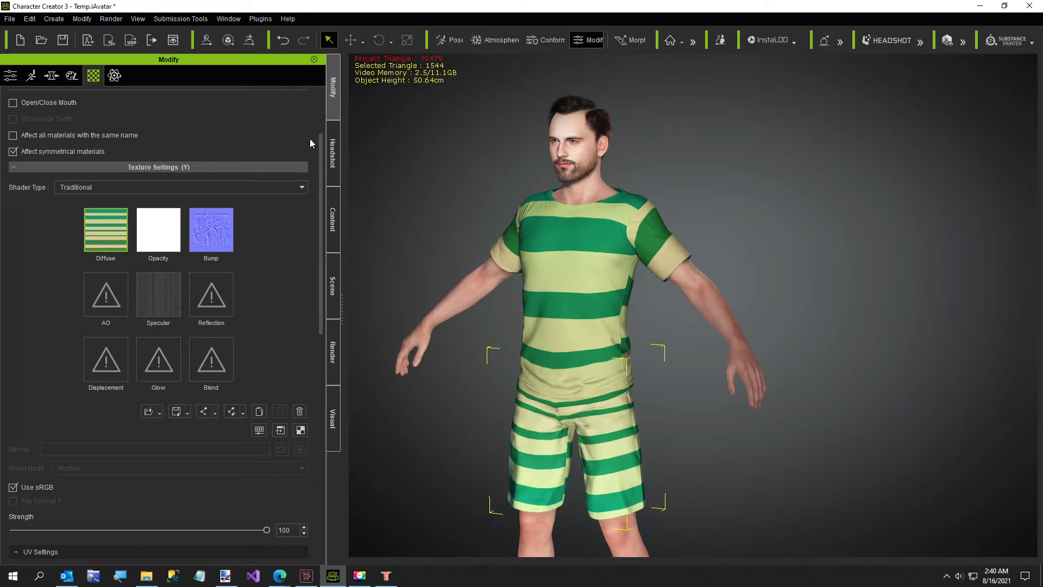
- Load the red, orange and cream stripes of Shirt684443.png as the diffuse texture of the T-shirt and the shorts
click(580, 279)
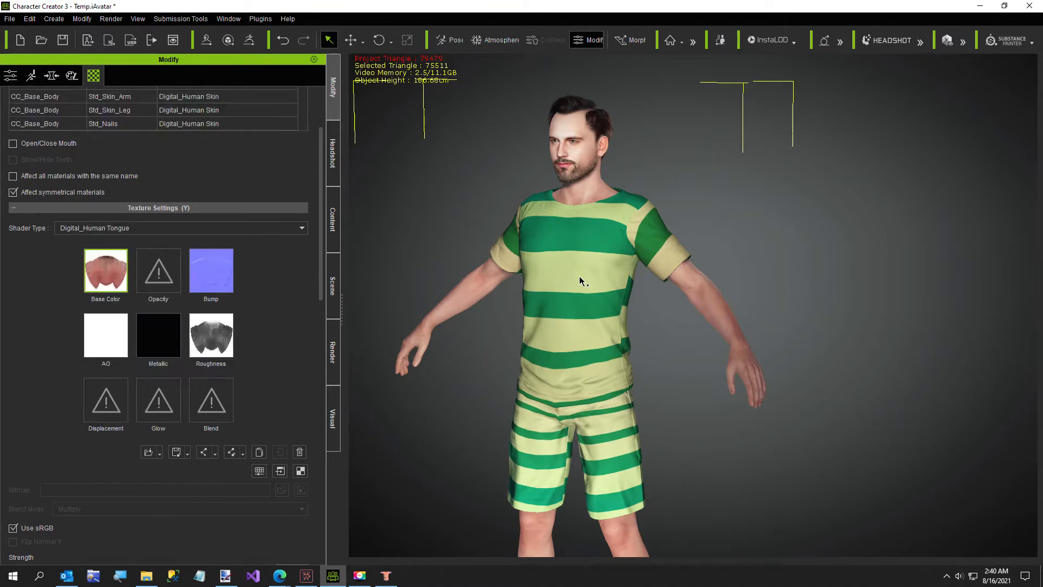
click(106, 229)
double_click(426, 99)
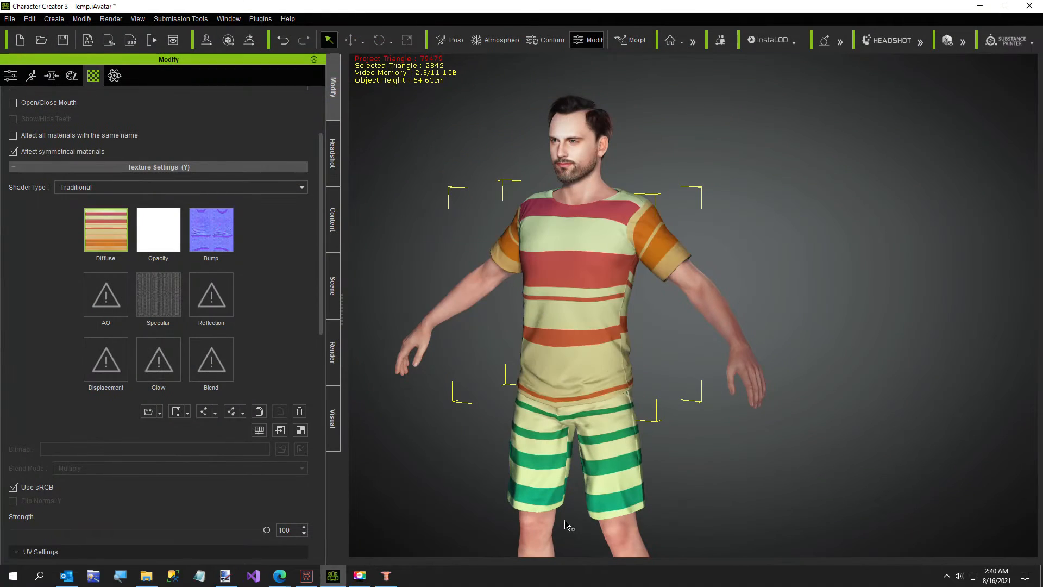
click(537, 500)
click(109, 226)
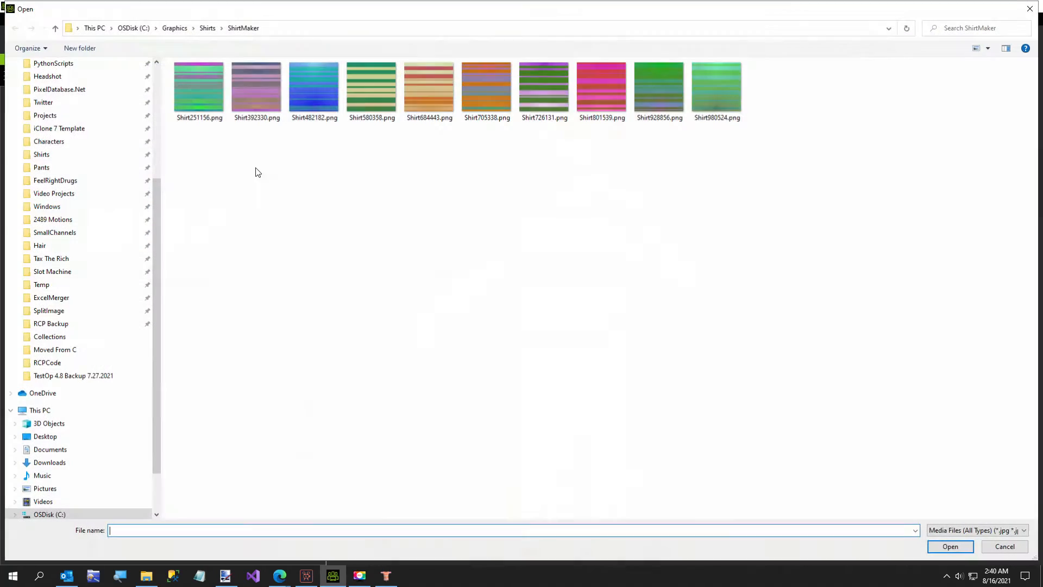
double_click(420, 100)
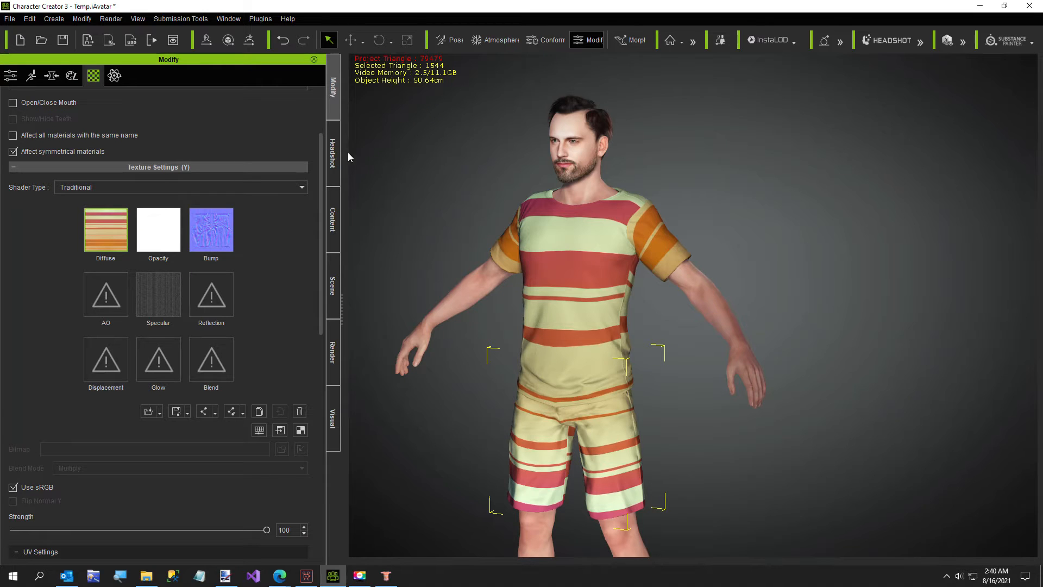
- Select the T-shirt and look over its Adjust Color options and its UV offset and tiling settings
click(590, 284)
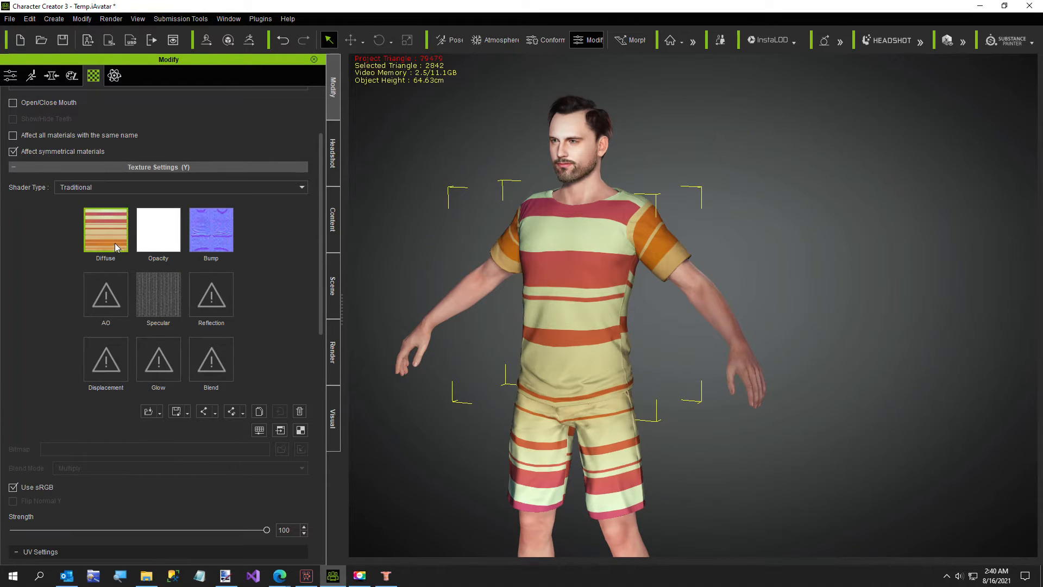
click(259, 430)
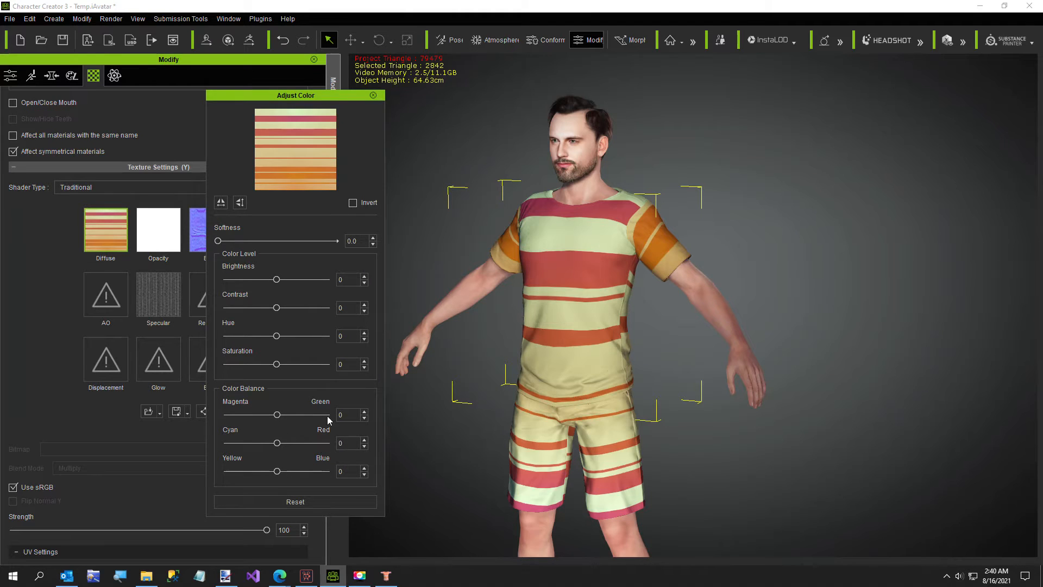
click(373, 95)
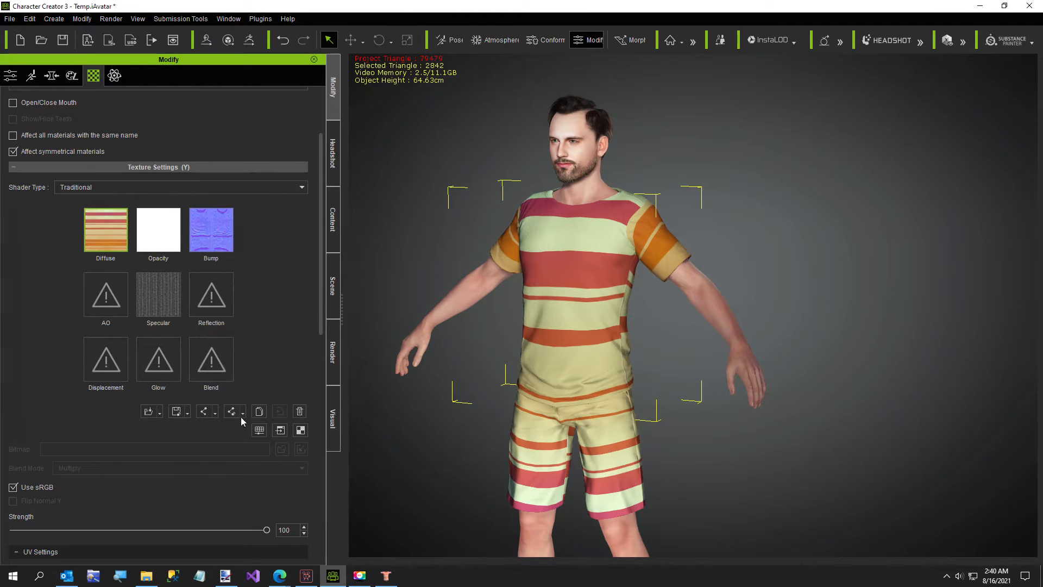
scroll(243, 442, down, 3)
scroll(61, 445, down, 2)
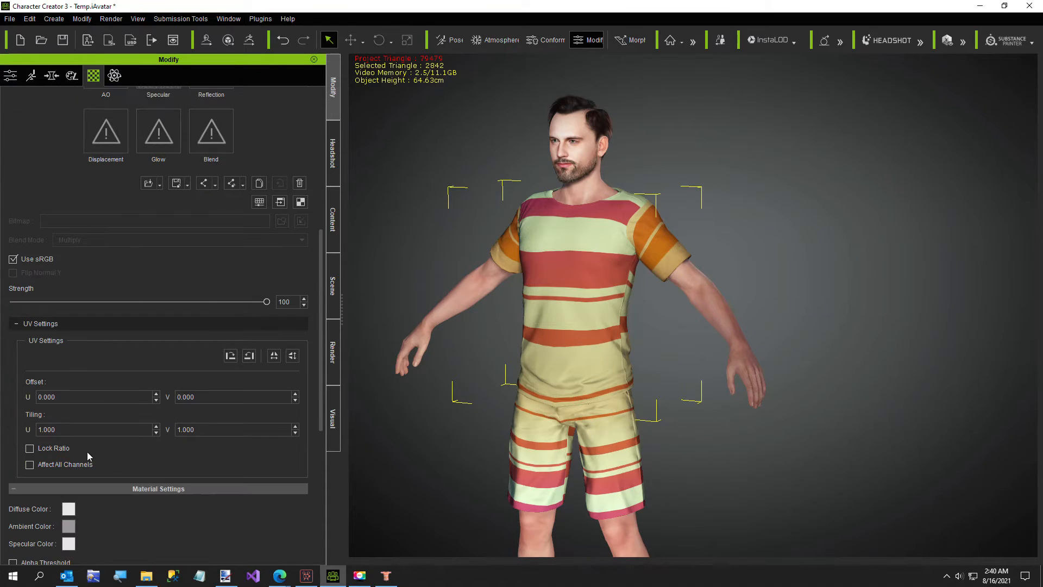
- Try a V tiling of 8 on the T-shirt's diffuse texture and set it back to 1
double_click(205, 433)
text(8)
key(Return)
drag(202, 431, 157, 426)
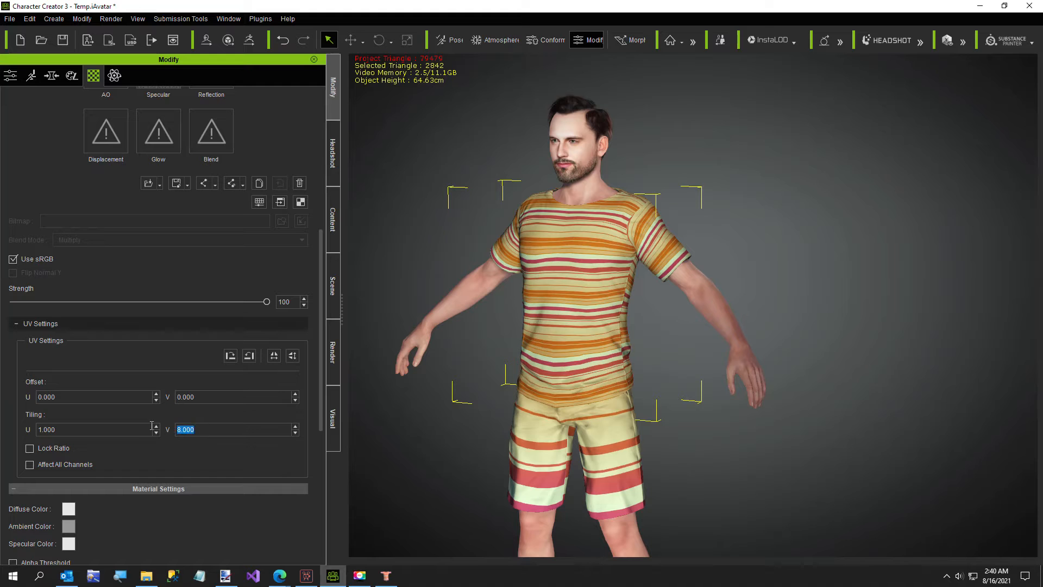
text(1)
key(Return)
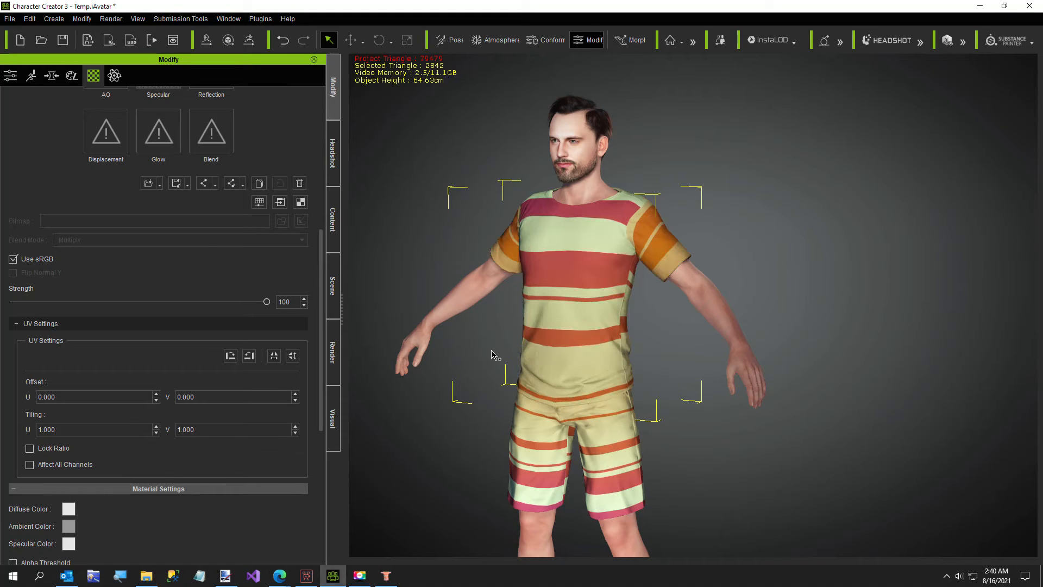
- Load the green and purple stripes of Shirt726131.png as the diffuse texture of the T-shirt
scroll(278, 213, up, 2)
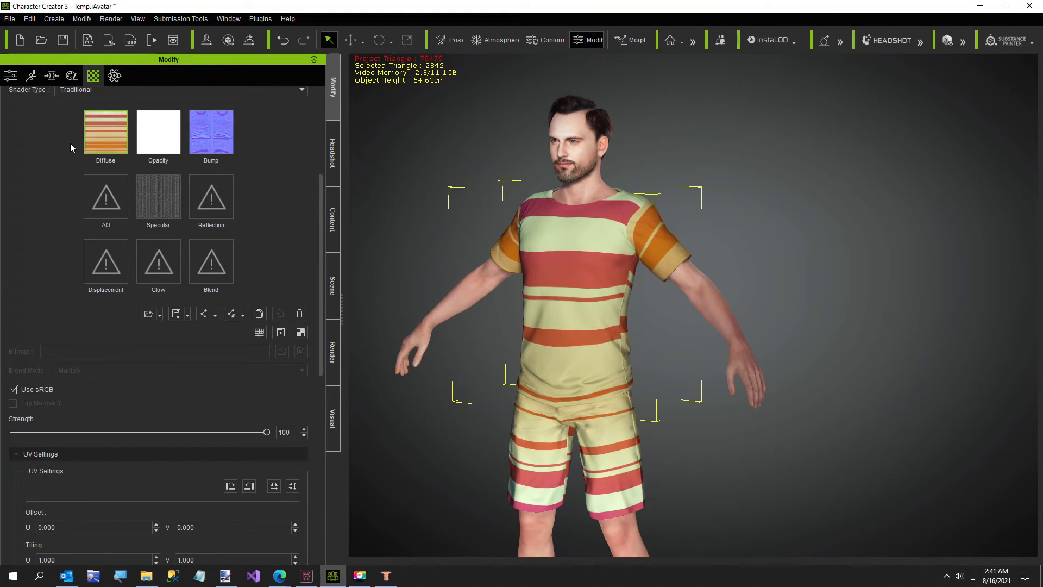
double_click(120, 131)
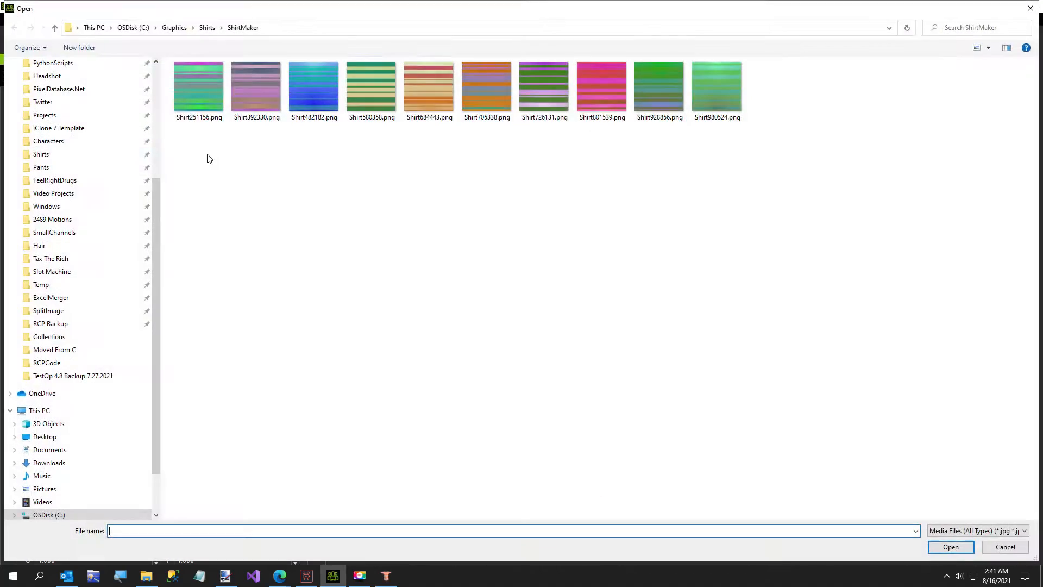
double_click(546, 96)
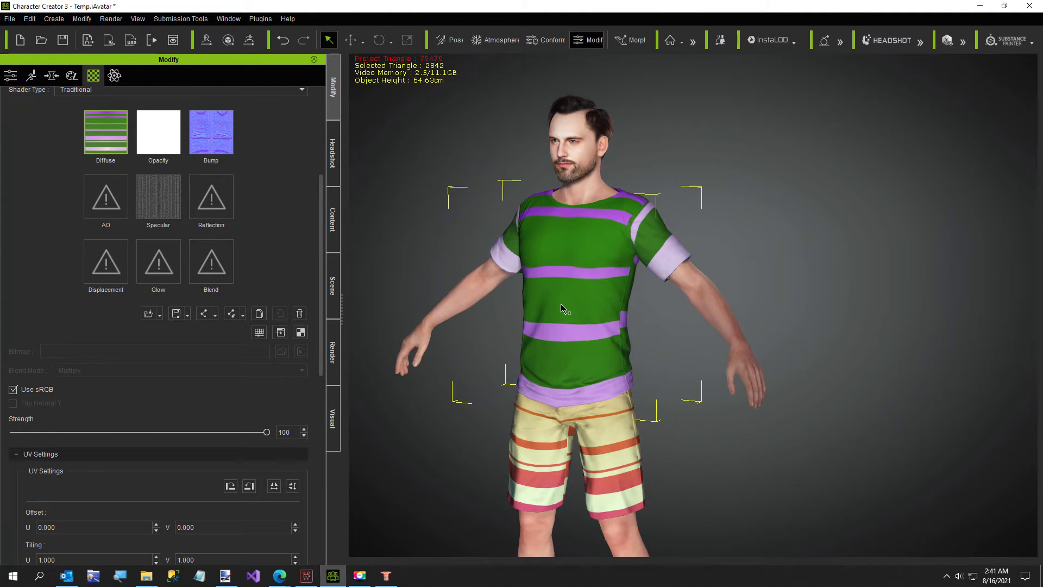
- Load Shirt801539.png as the diffuse texture of the T-shirt and Shirt980524.png as that of the shorts
click(569, 300)
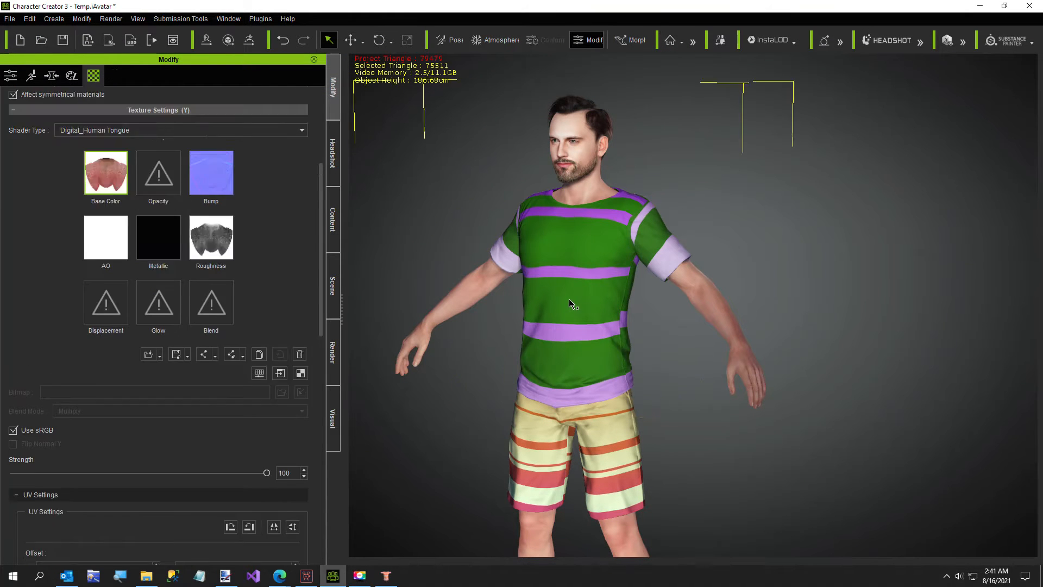
double_click(106, 140)
click(593, 110)
double_click(592, 106)
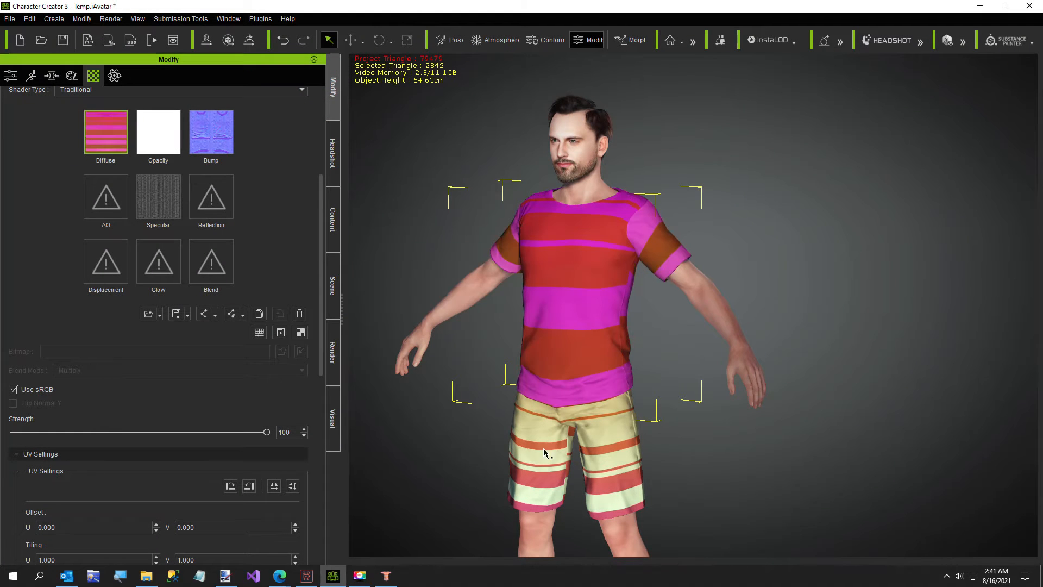
click(537, 469)
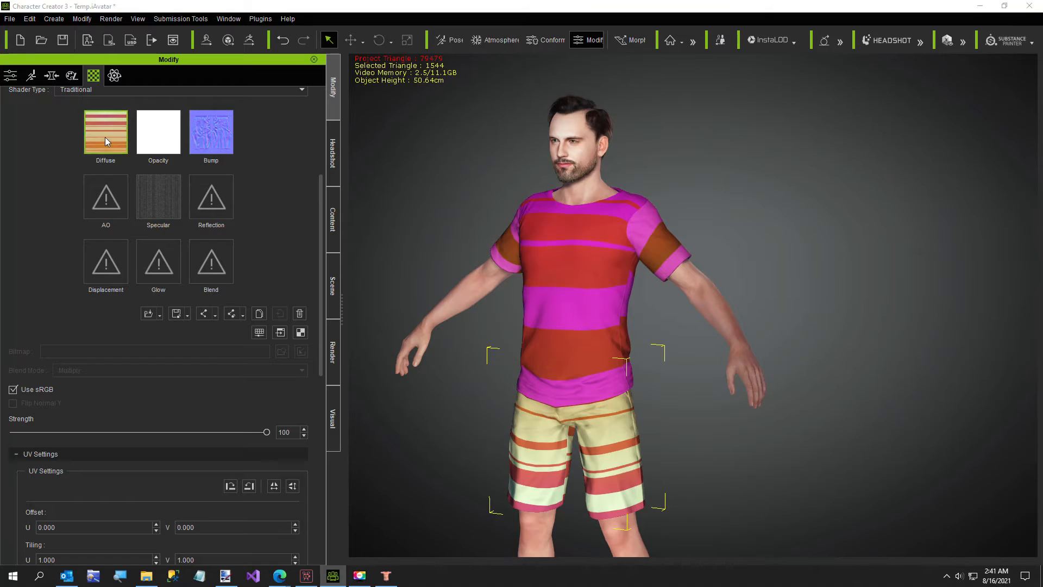
double_click(106, 137)
double_click(699, 96)
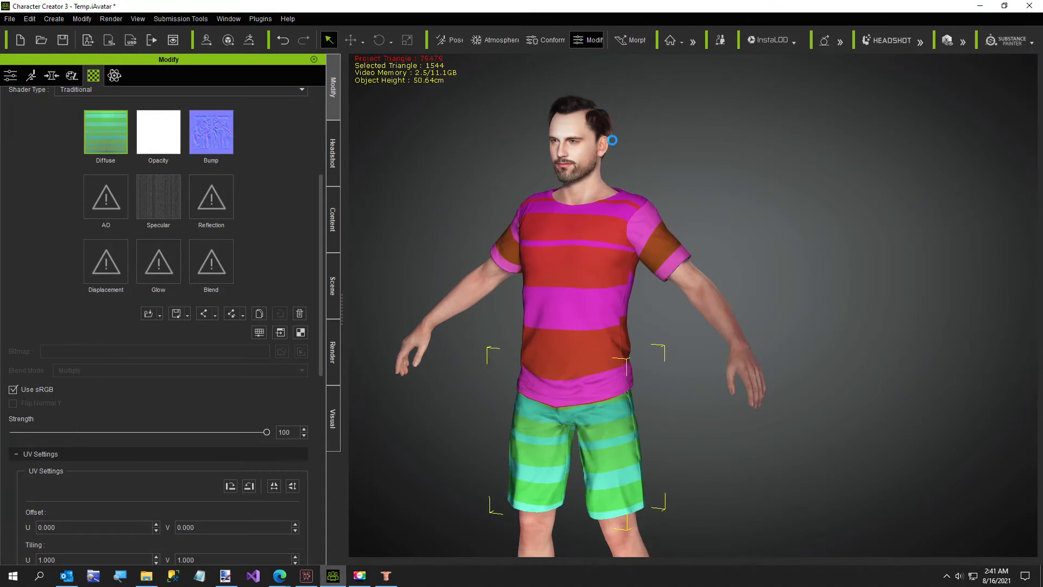
- Switch to File Explorer and delete all the generated textures in the ShirtMaker folder
mouse_move(380, 577)
click(146, 529)
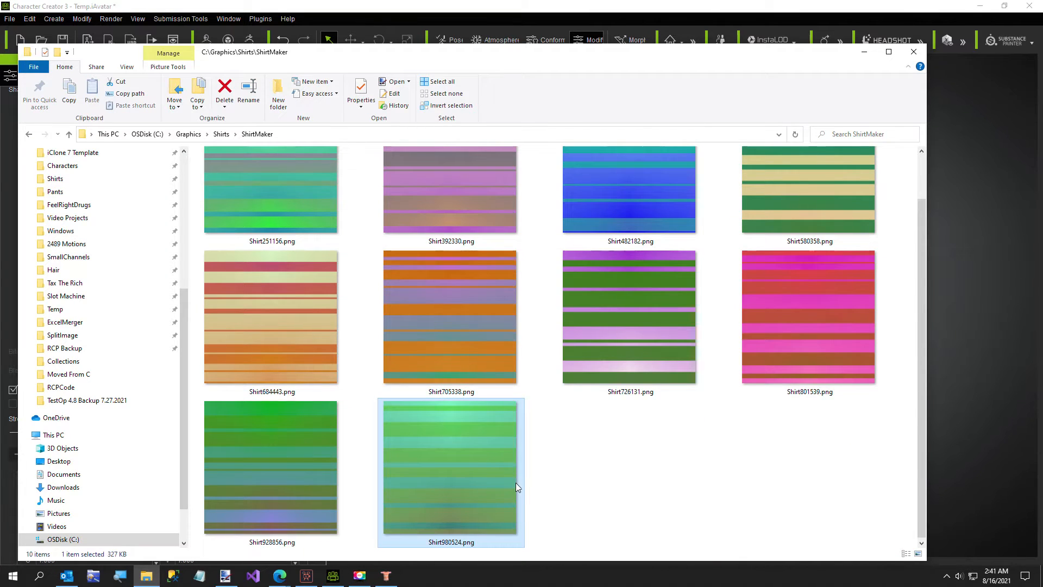
key(ctrl+a)
key(Delete)
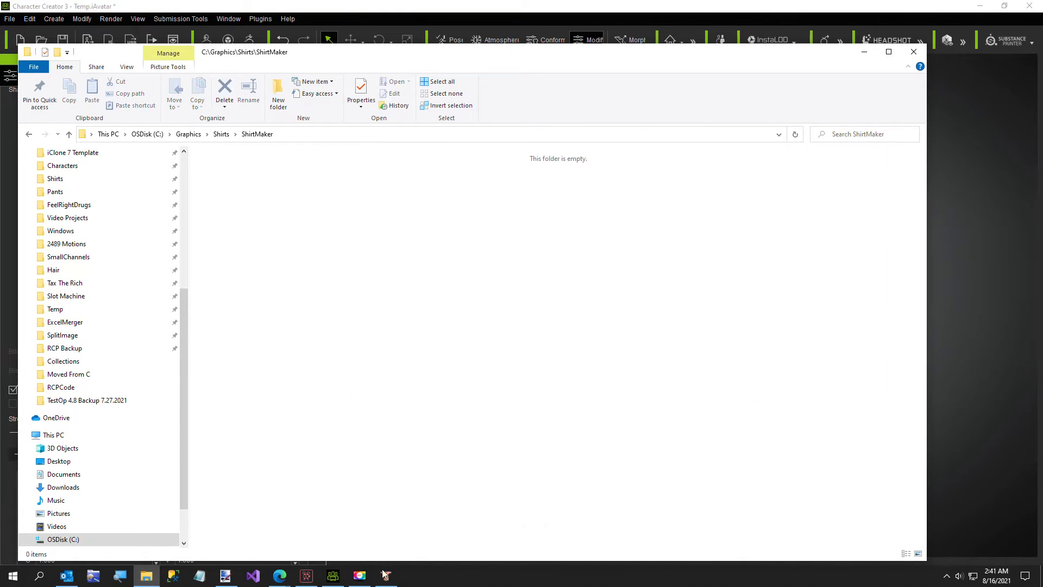
- Switch to Shirt Maker and set the Red 3, Green 3 and Blue 3 adjustments to 220
mouse_move(383, 577)
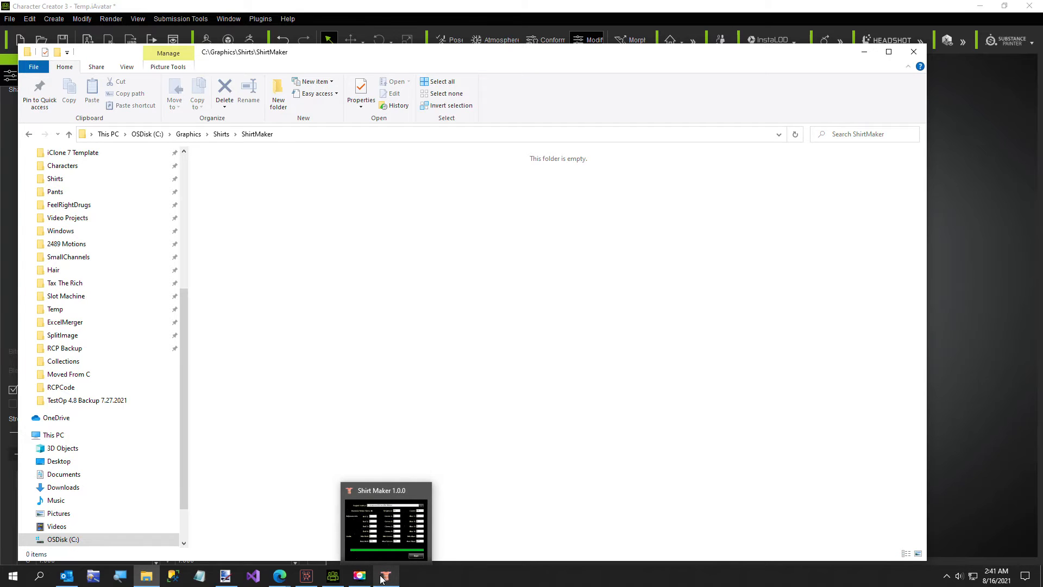
click(382, 579)
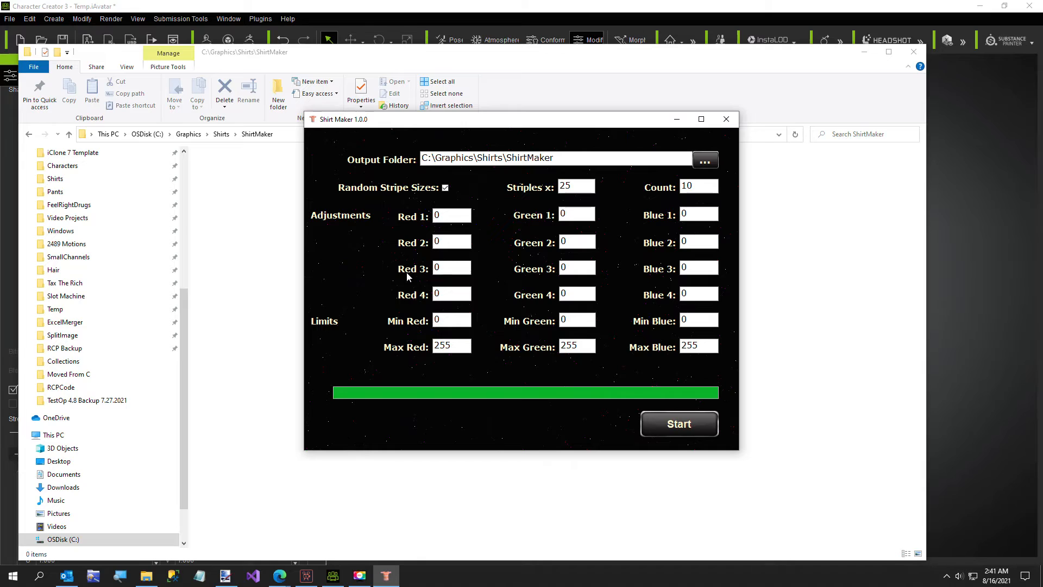
double_click(452, 265)
text(220)
double_click(577, 267)
text(220)
double_click(698, 267)
text(220)
- Set the Red 4, Green 4 and Blue 4 adjustments to 180
double_click(451, 294)
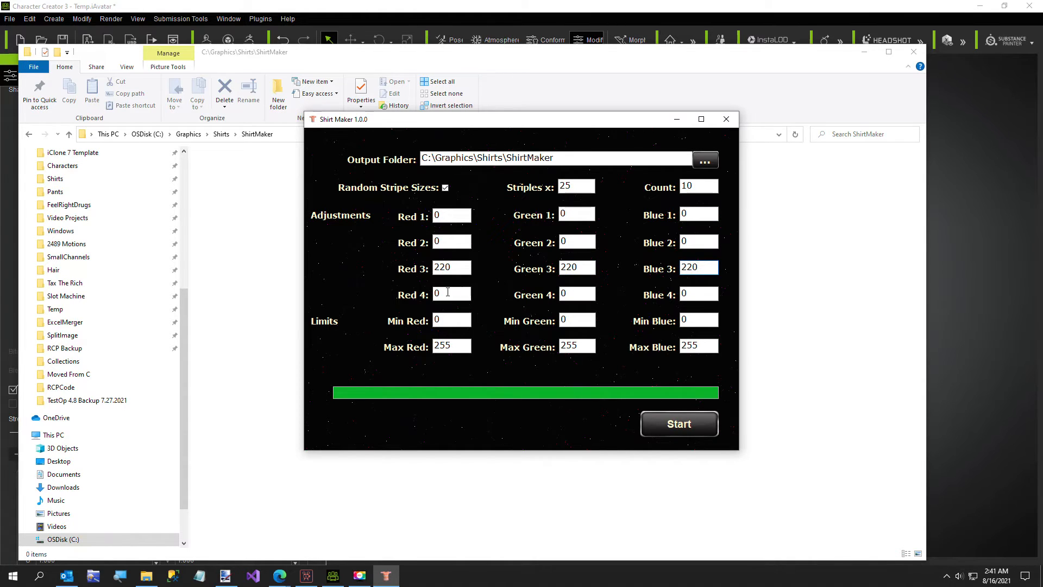
text(180)
double_click(577, 294)
text(180)
double_click(703, 292)
text(180)
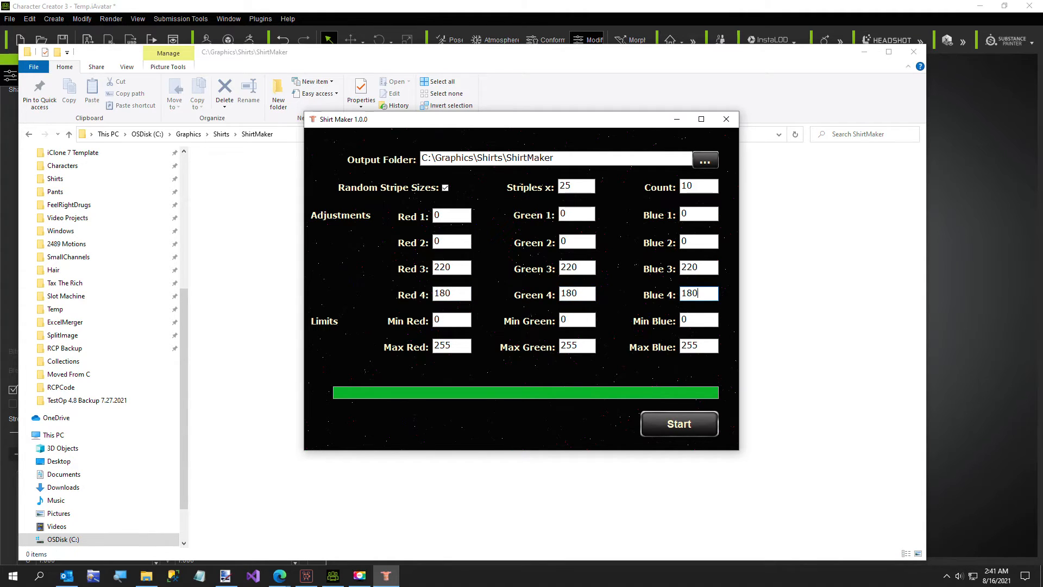
- Set the Blue 1 adjustment to 80 and the Blue 2 adjustment to 40
double_click(698, 216)
text(80)
double_click(698, 242)
text(40)
- Set the Min Blue and Min Green limits to 60
double_click(698, 320)
text(60)
double_click(576, 320)
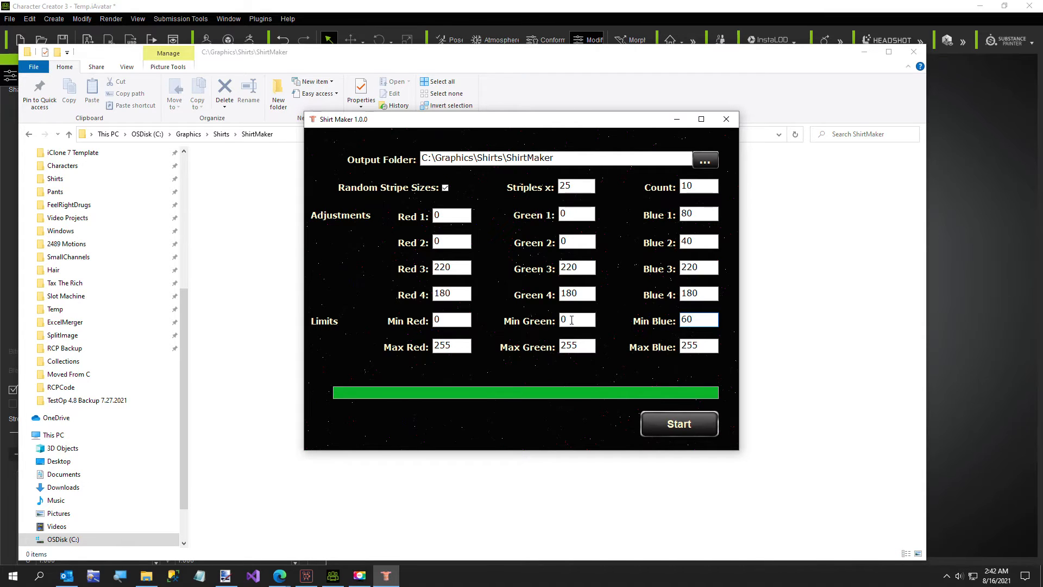
text(60)
- Generate the new batch of 10 striped shirt textures and dismiss the completion message
click(662, 427)
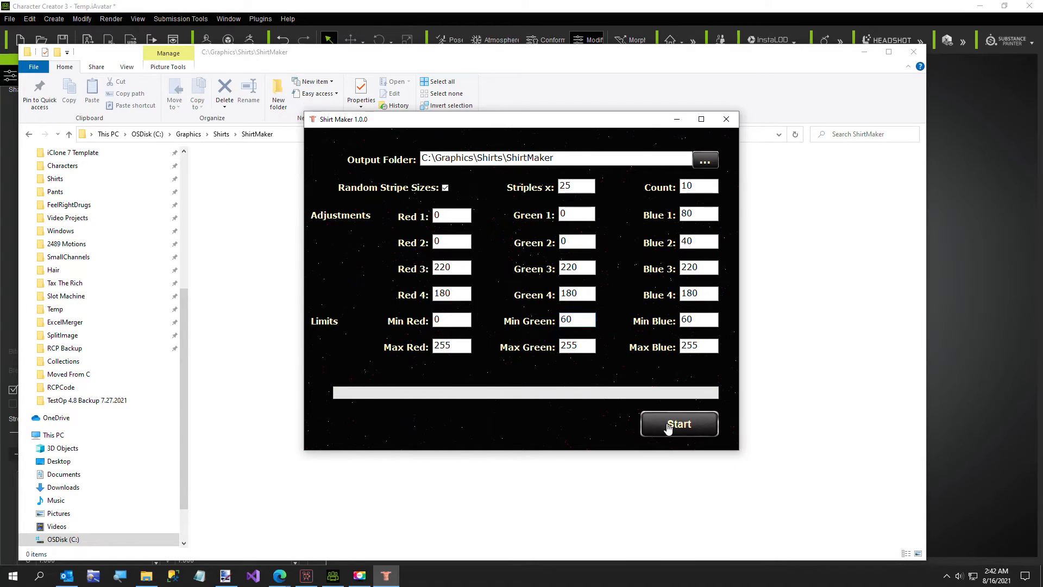
click(289, 321)
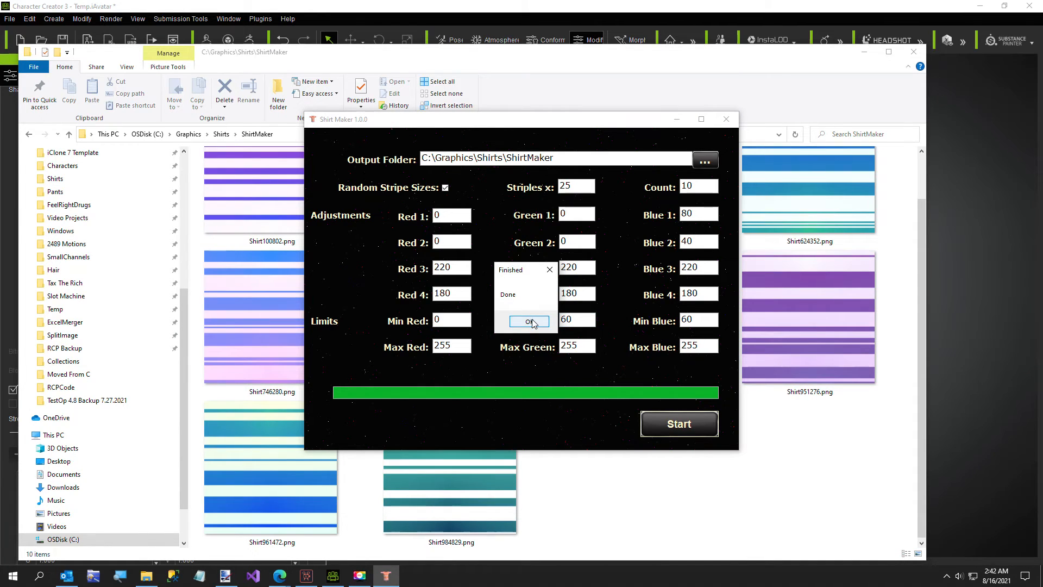
click(530, 324)
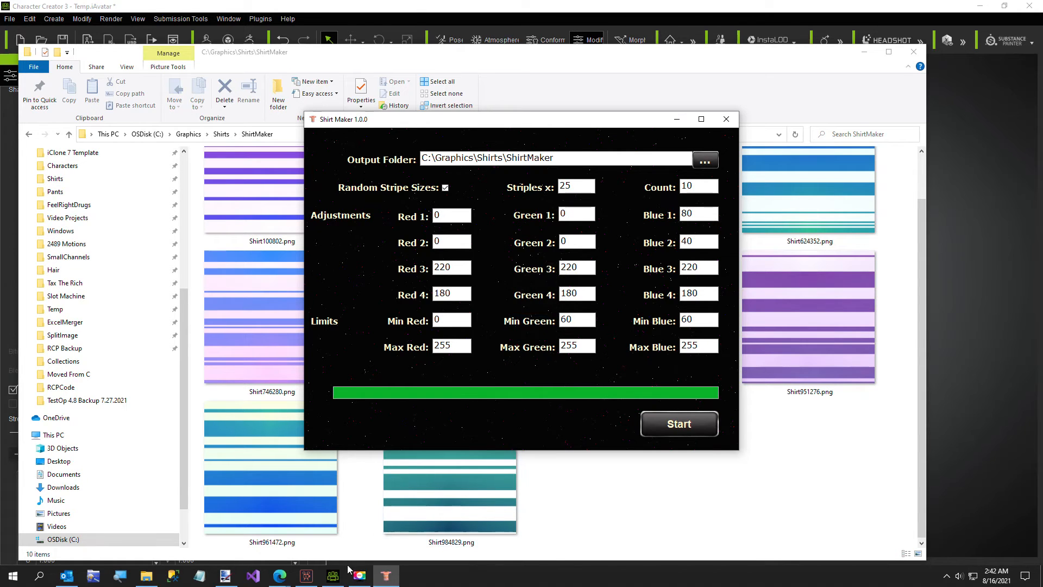
- Switch to Character Creator 3 and load the purple and white Shirt100802.png as the T-shirt's diffuse texture
click(311, 579)
click(333, 575)
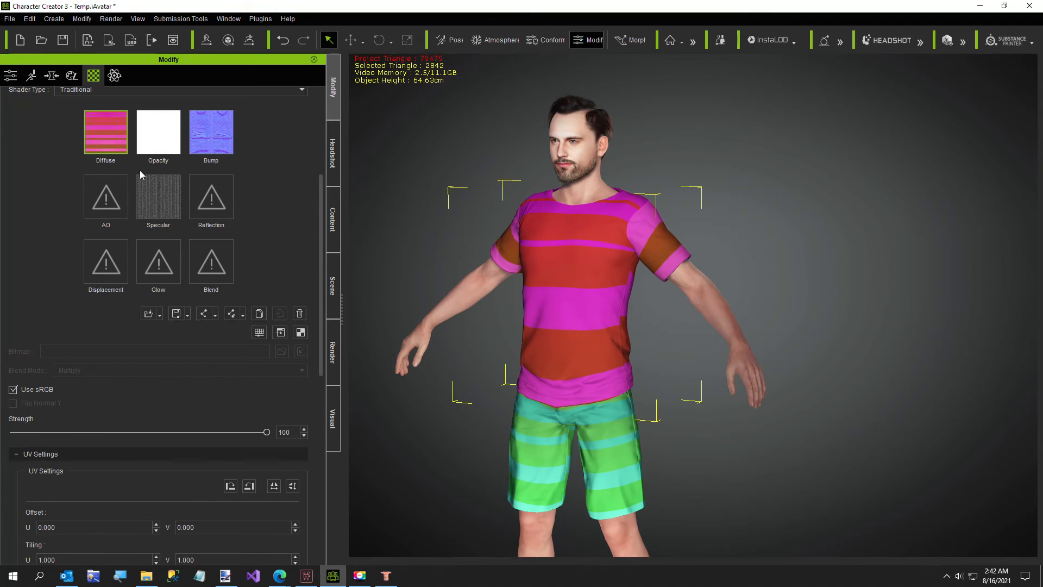
double_click(93, 139)
double_click(191, 80)
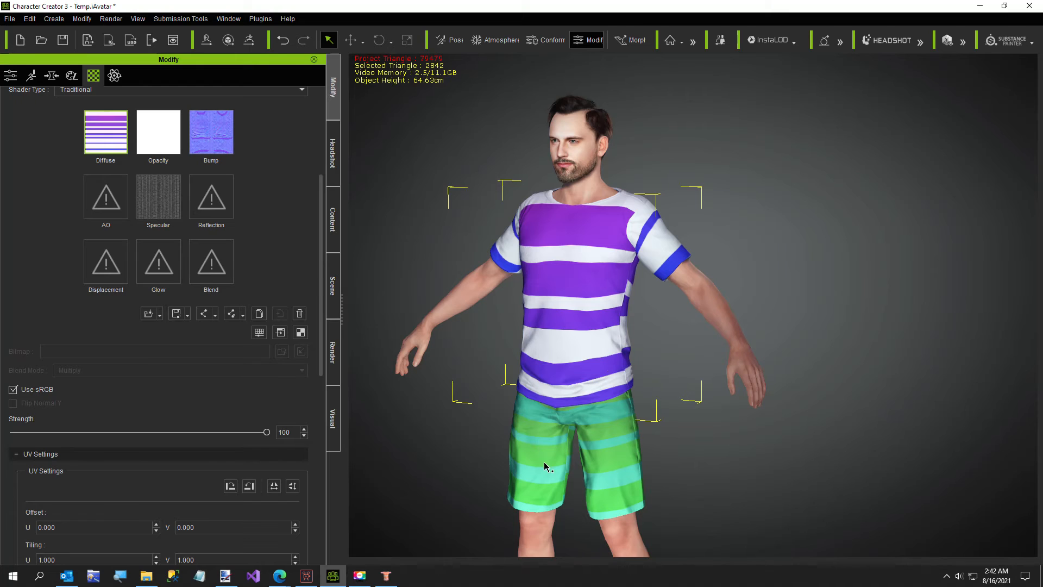
- Load the gray-blue stripes of Shirt876475.png as the diffuse texture of the T-shirt
click(544, 461)
click(592, 329)
double_click(95, 139)
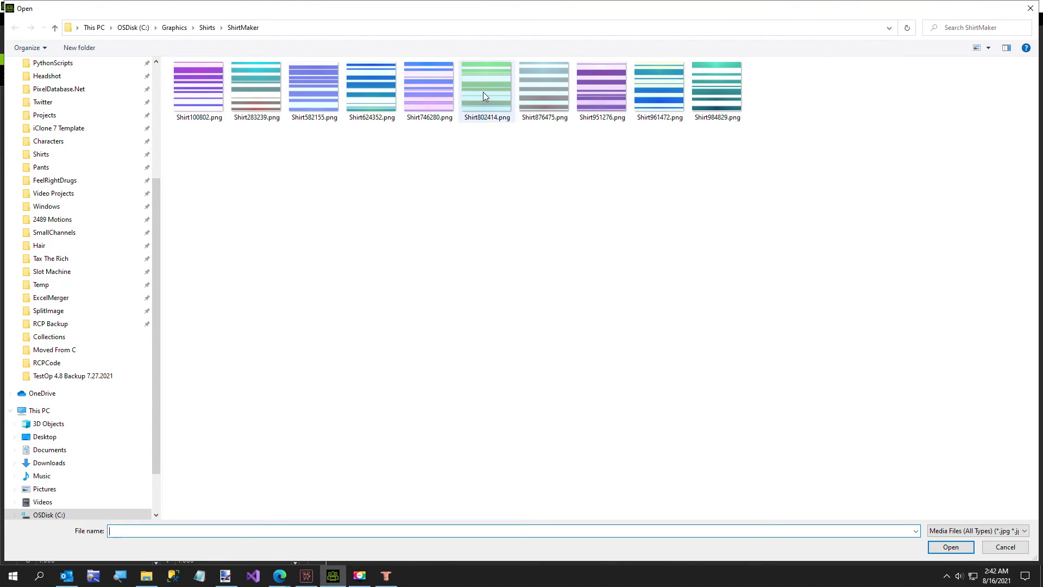
click(525, 97)
double_click(524, 96)
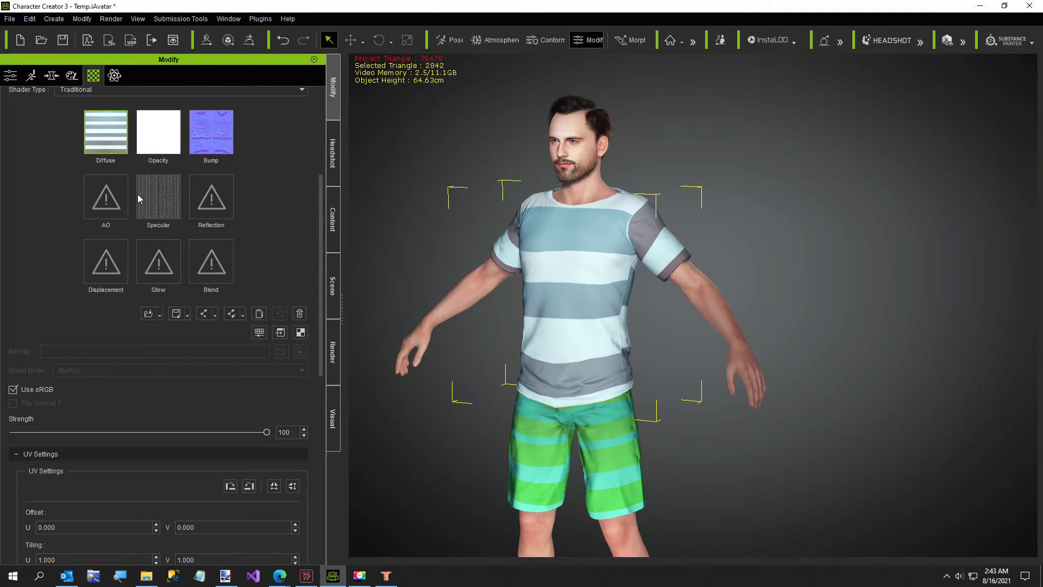
- Load the purple and lavender stripes of Shirt951276.png as the diffuse texture of the T-shirt and the shorts
double_click(99, 133)
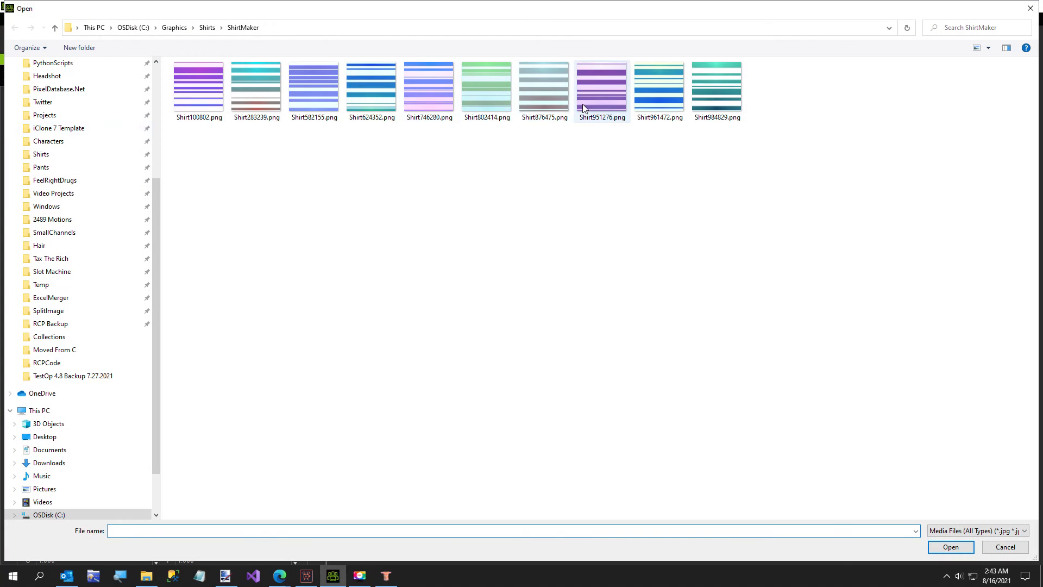
double_click(588, 102)
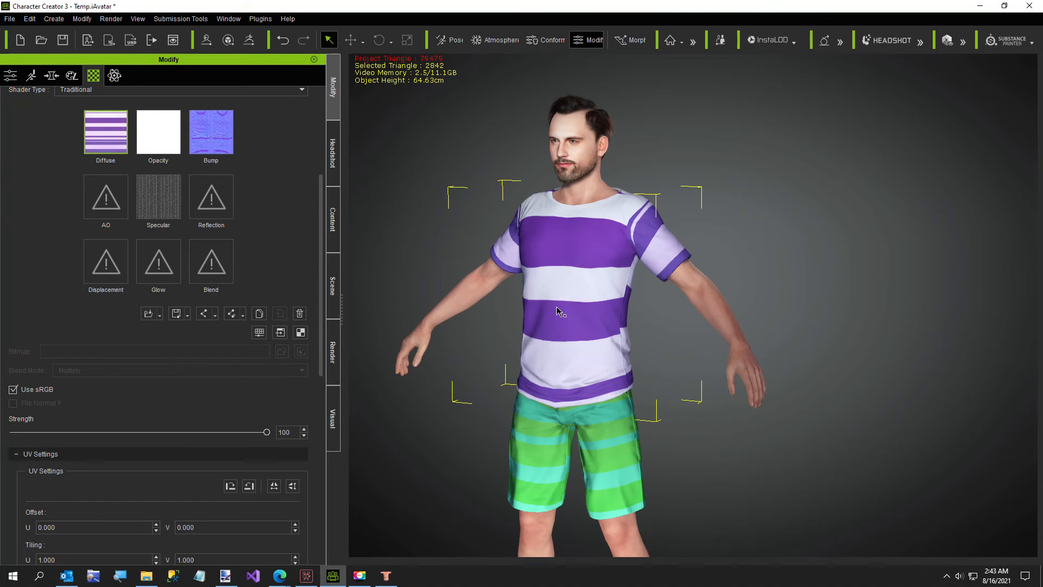
click(541, 465)
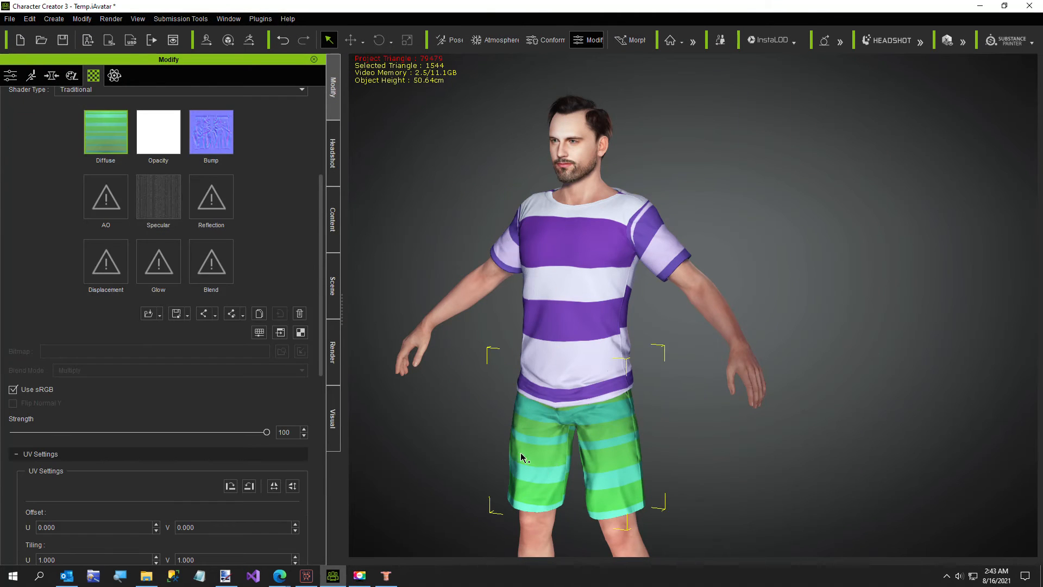
double_click(110, 130)
click(601, 97)
double_click(601, 96)
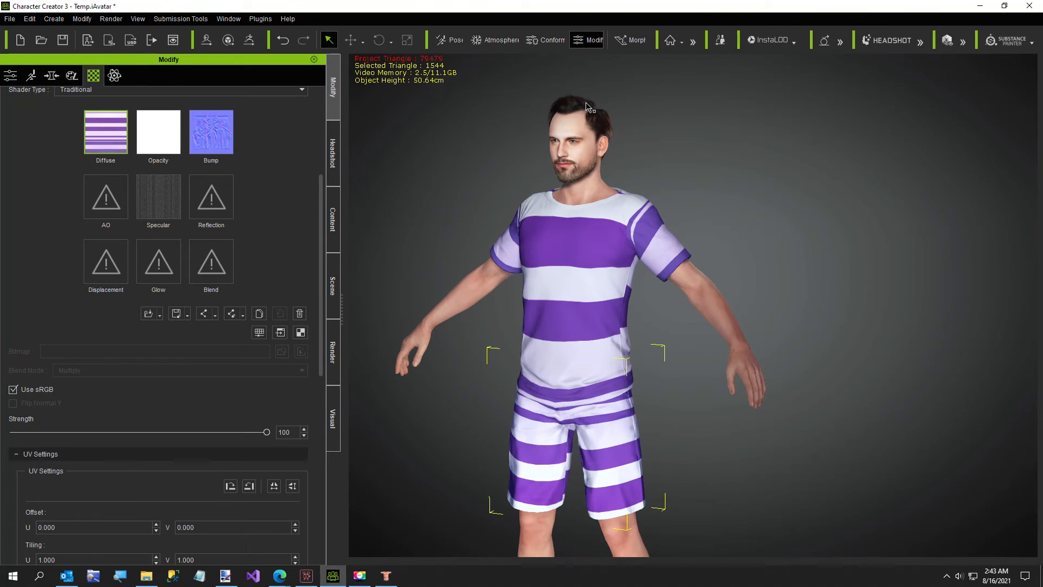
- Examine the striped T-shirt and shorts on the character from several angles
right_drag(554, 207, 661, 281)
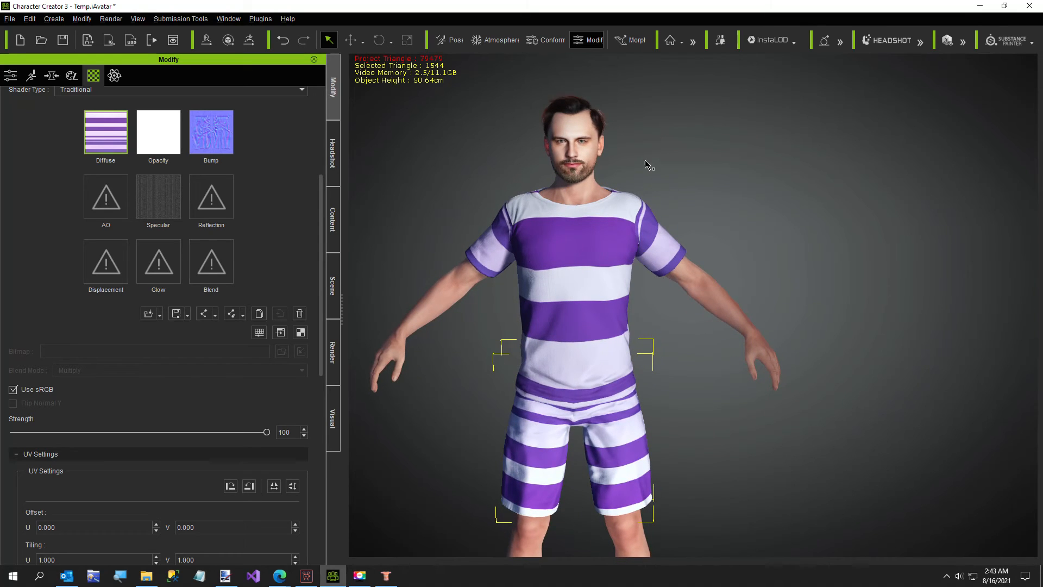
middle_drag(649, 168, 667, 253)
right_drag(662, 281, 598, 342)
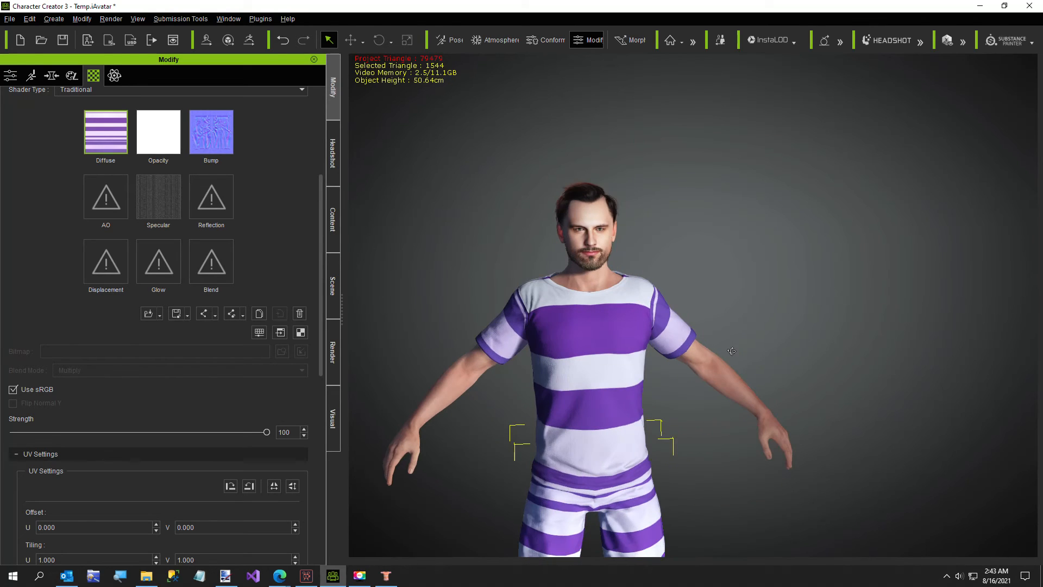
right_drag(484, 407, 363, 359)
right_drag(653, 364, 610, 356)
middle_drag(638, 299, 630, 372)
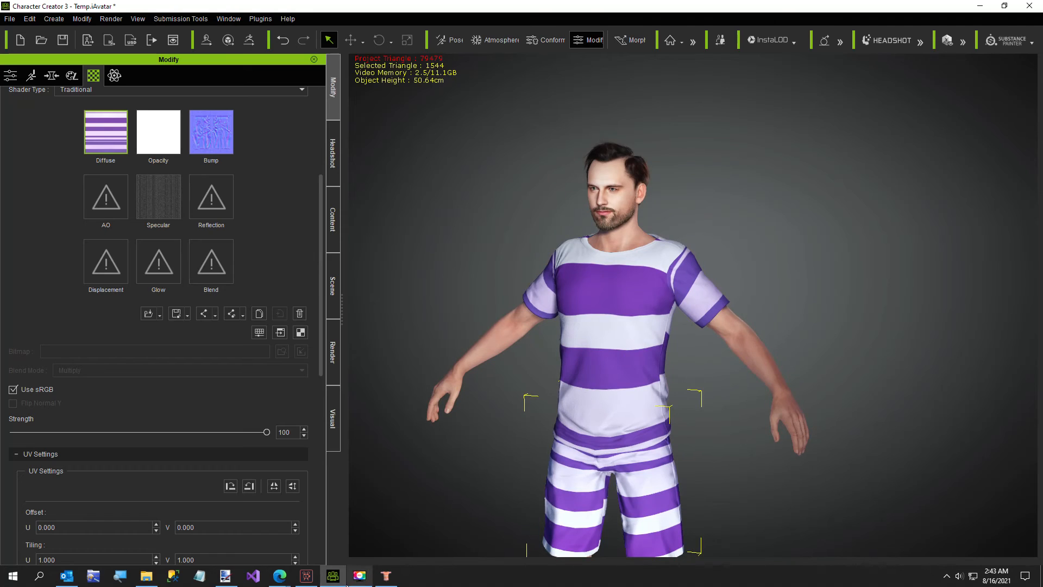
- Review the Shirt Maker settings and the textures in the ShirtMaker folder, and return to the character in Character Creator 3
click(385, 576)
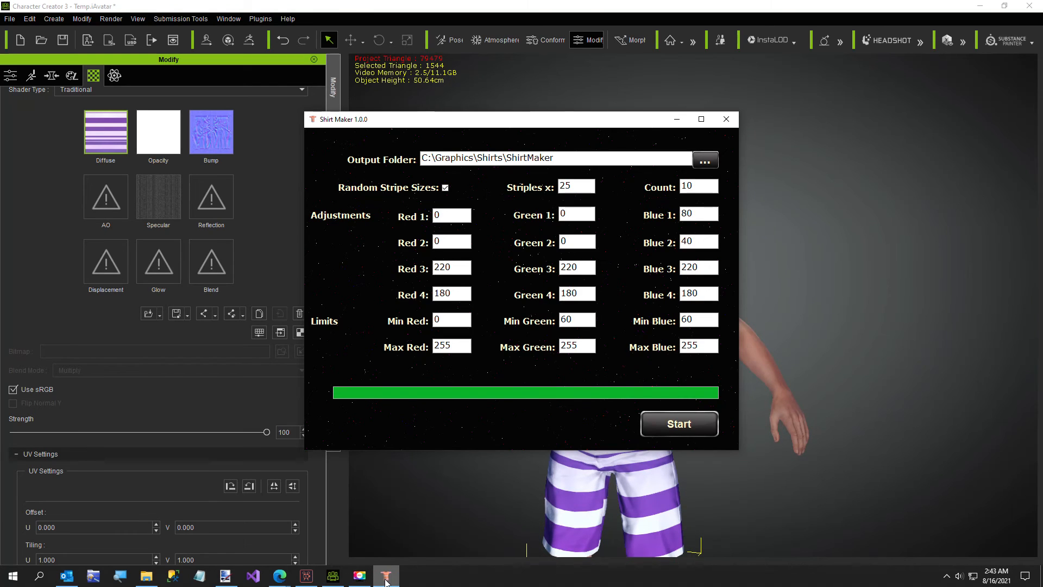
click(152, 579)
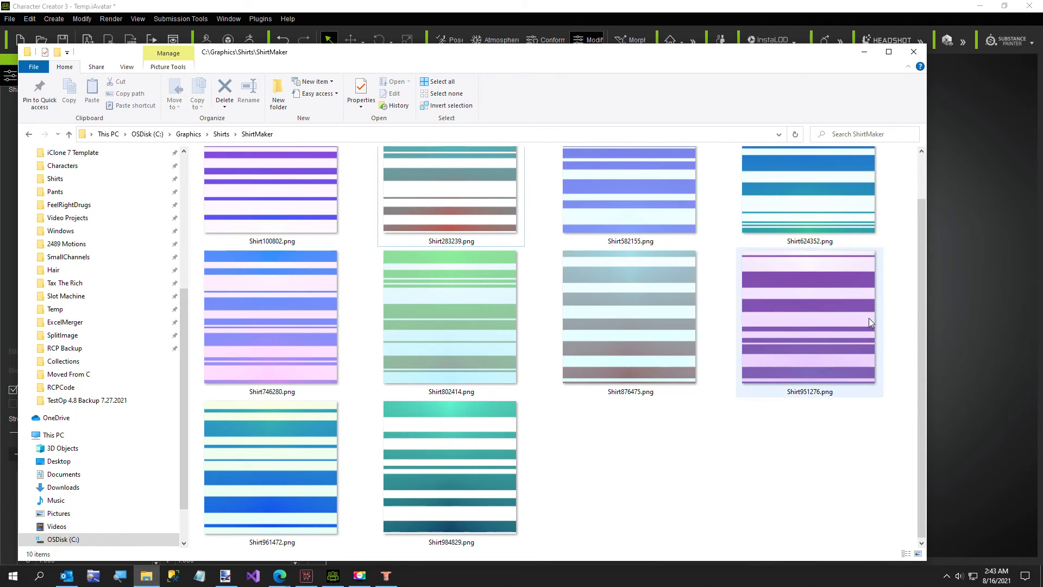
click(864, 53)
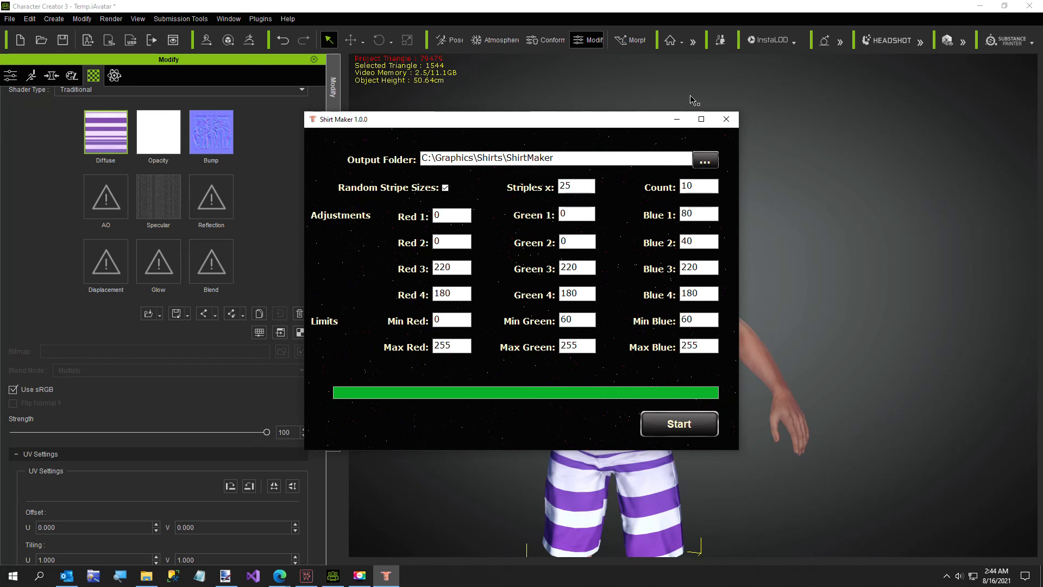
click(676, 119)
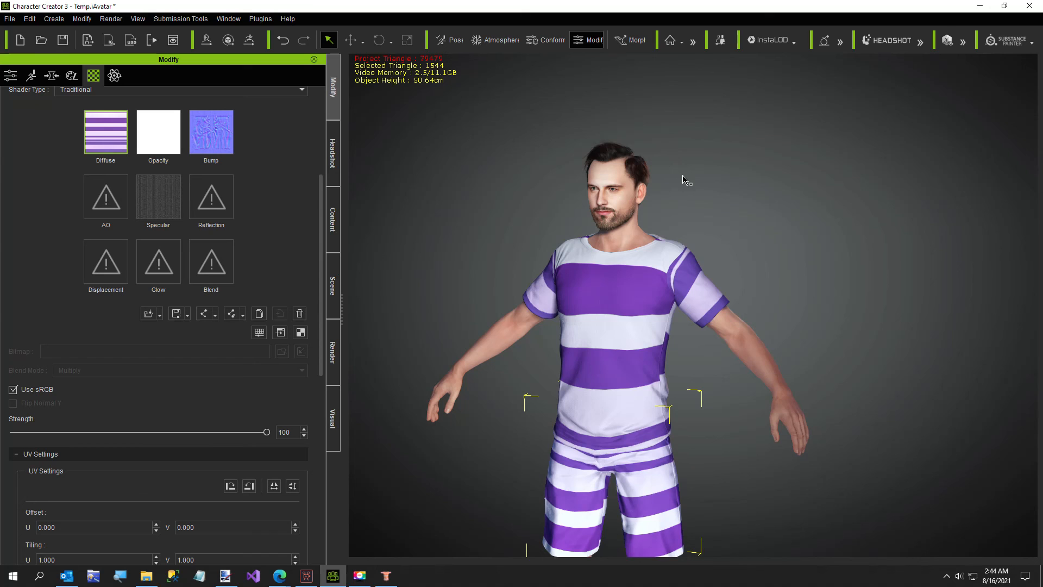
right_drag(753, 198, 582, 253)
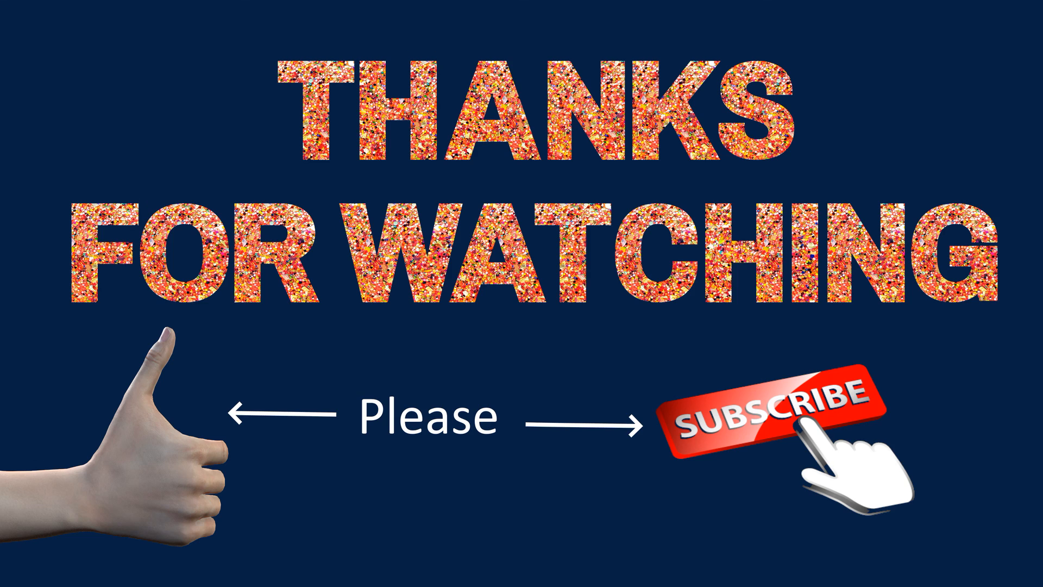